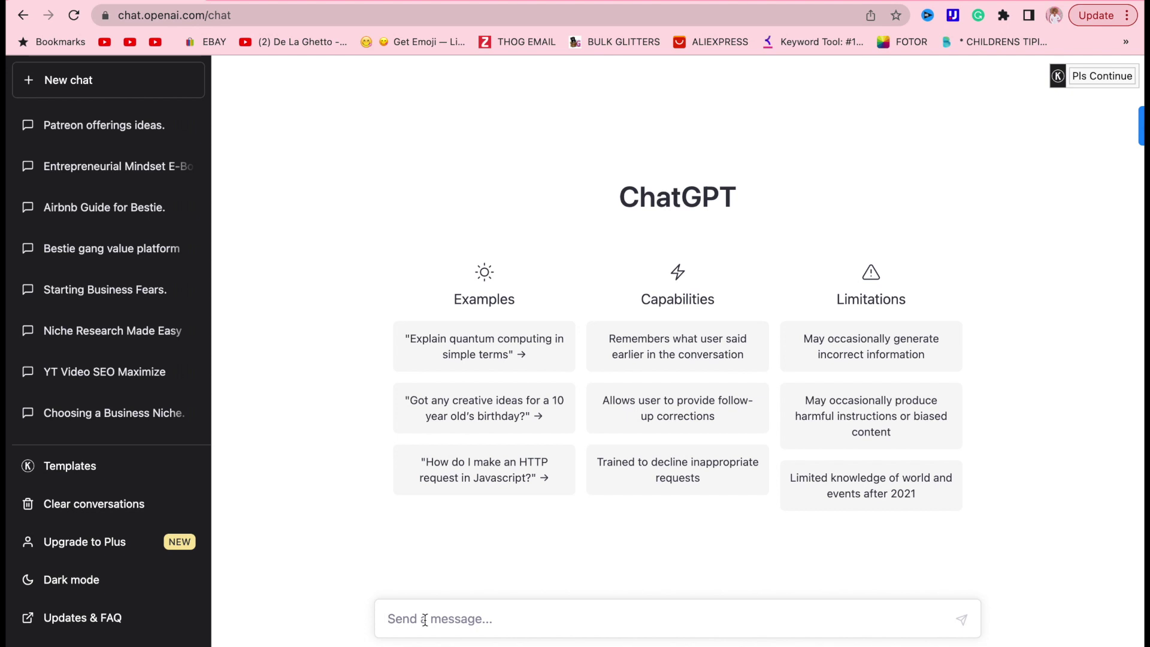
text(C)
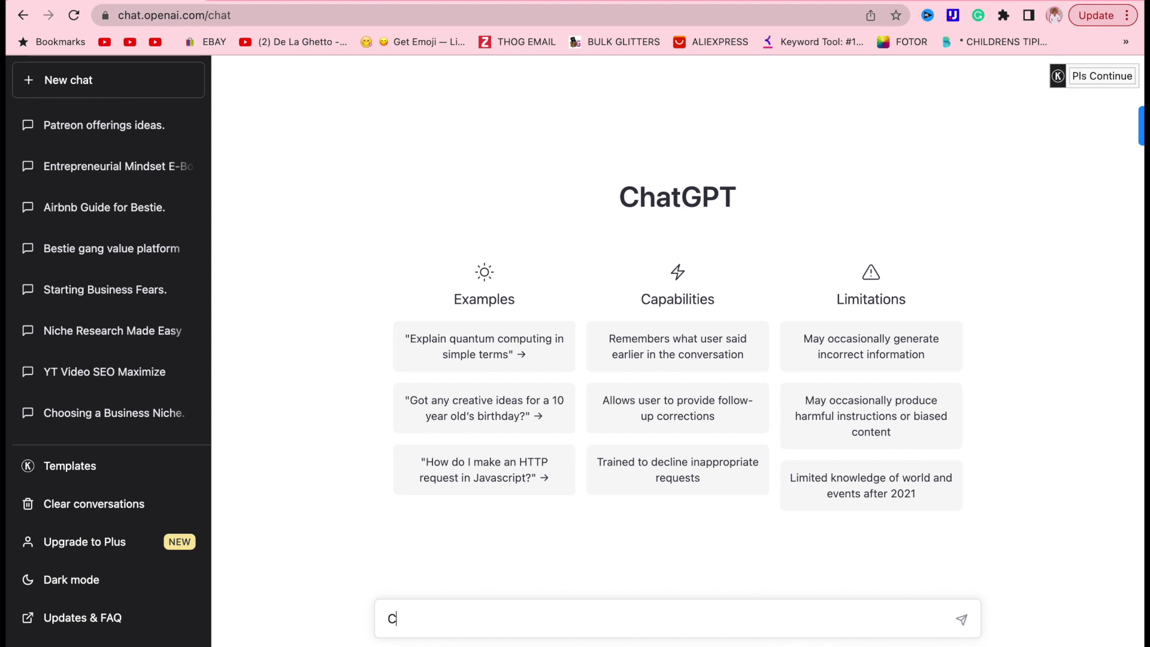
text(reate a)
text( pitch e)
text(mail to )
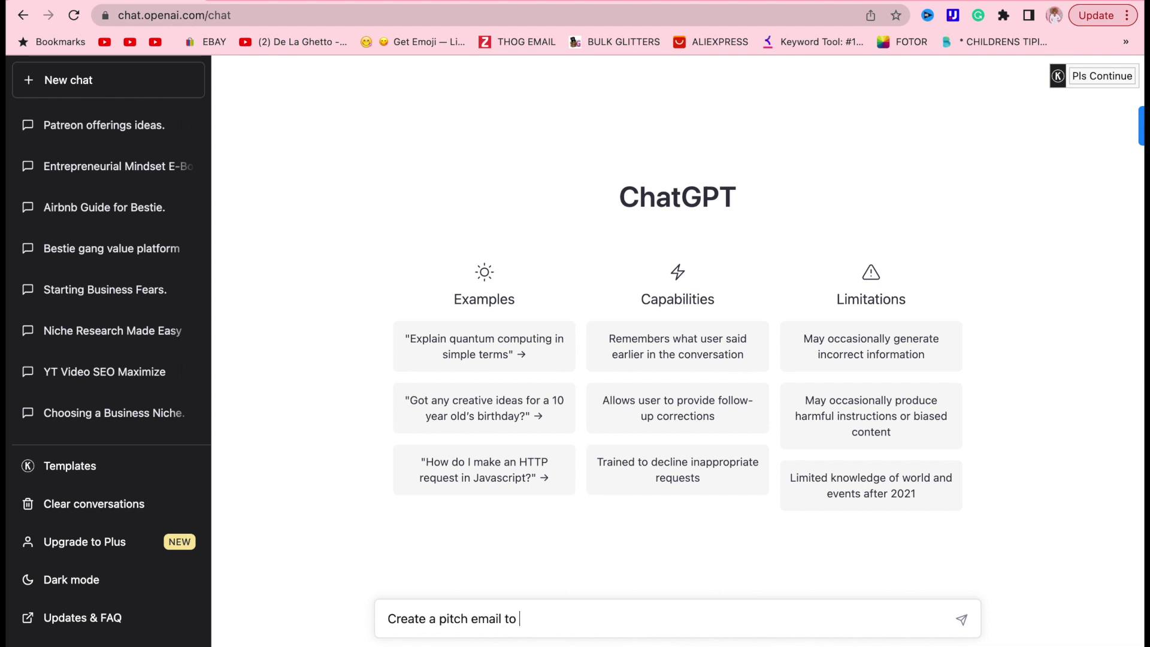
text(work wit)
text(h a )
text(makeup)
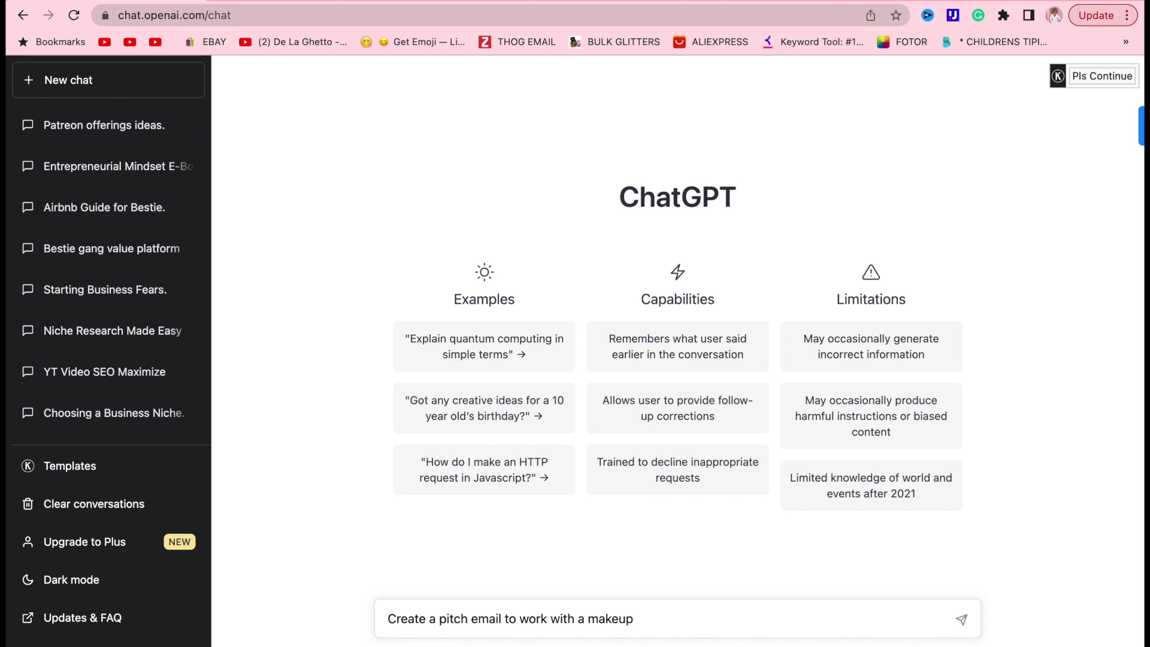
text( brand that)
text( ive been )
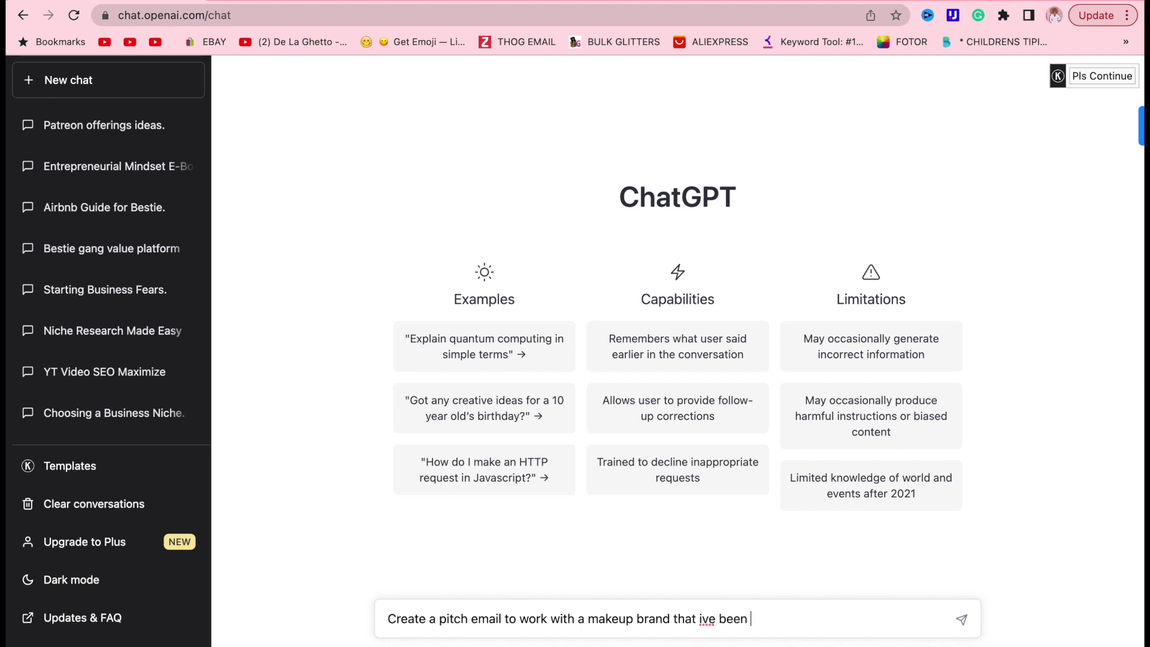
text(supporting f)
text(or y)
text(ears)
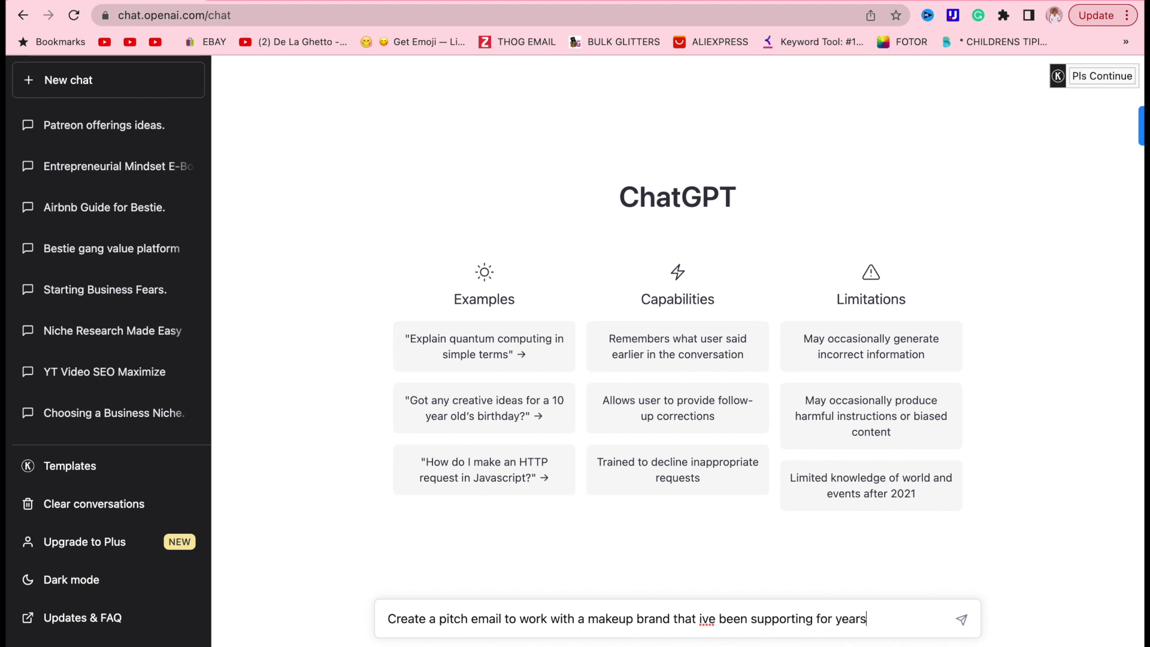
text(. )
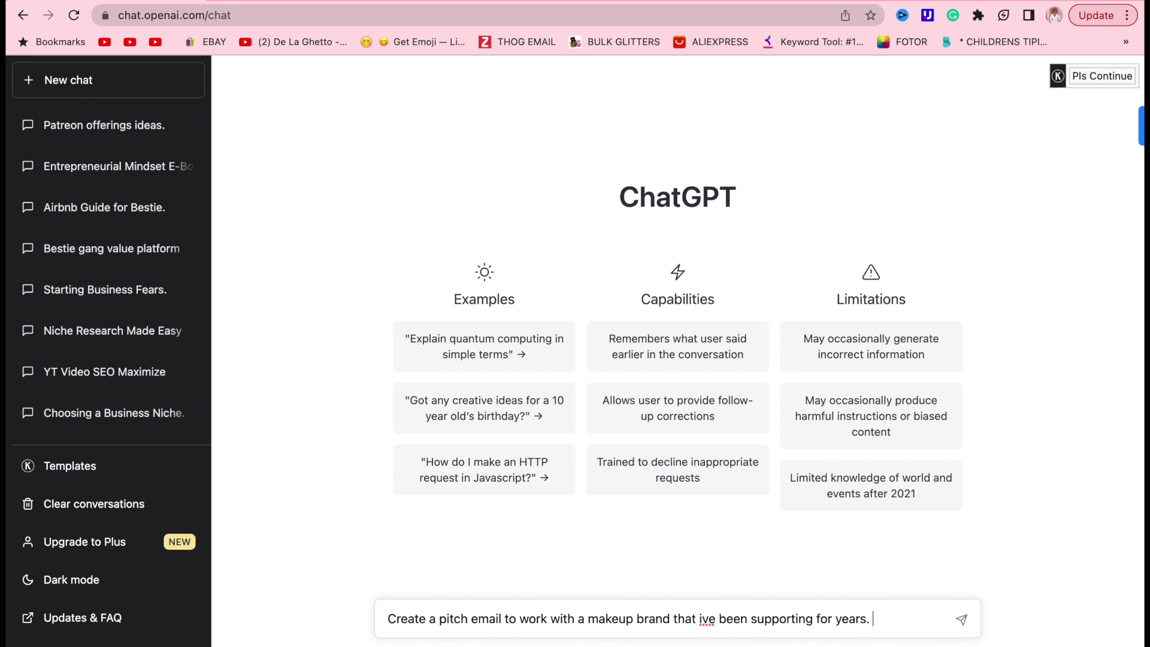
text(Im a f)
text(ull ti)
text(me beaut)
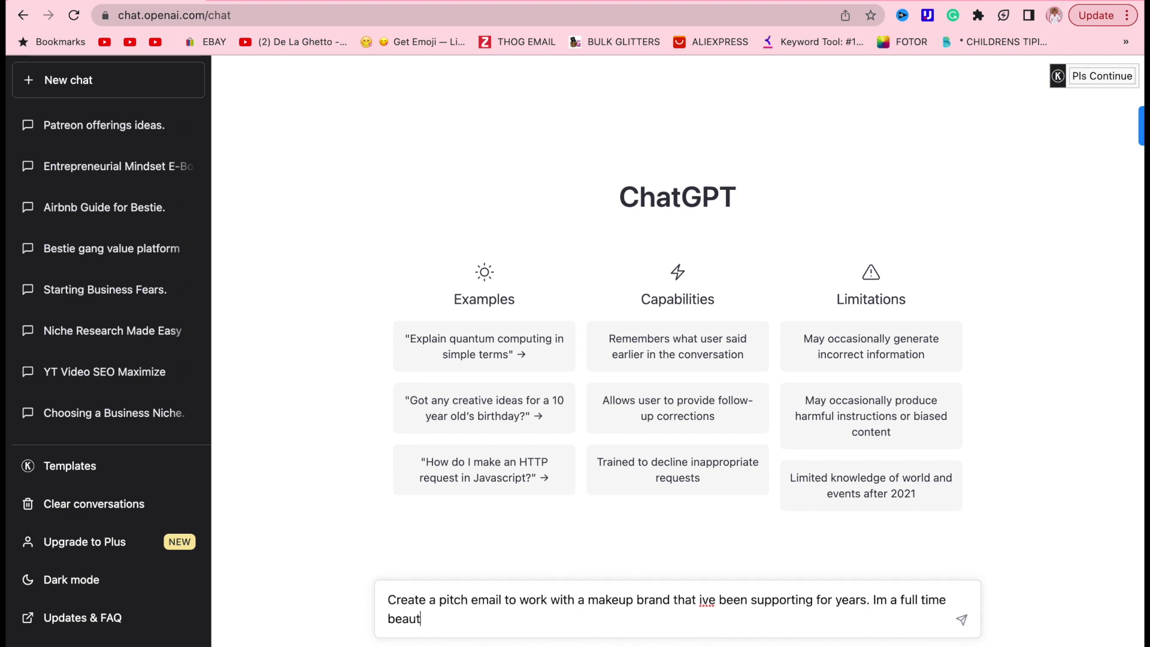
text(y influ)
text(encer of )
text(5 )
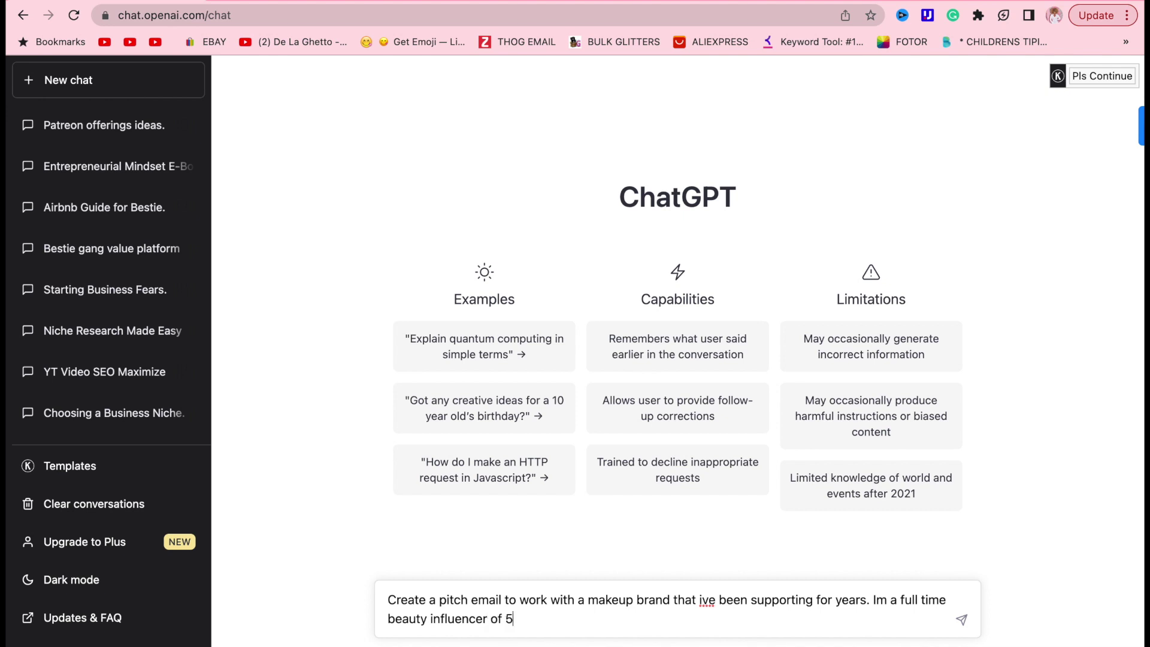
text(years)
text( with an a)
text(udience )
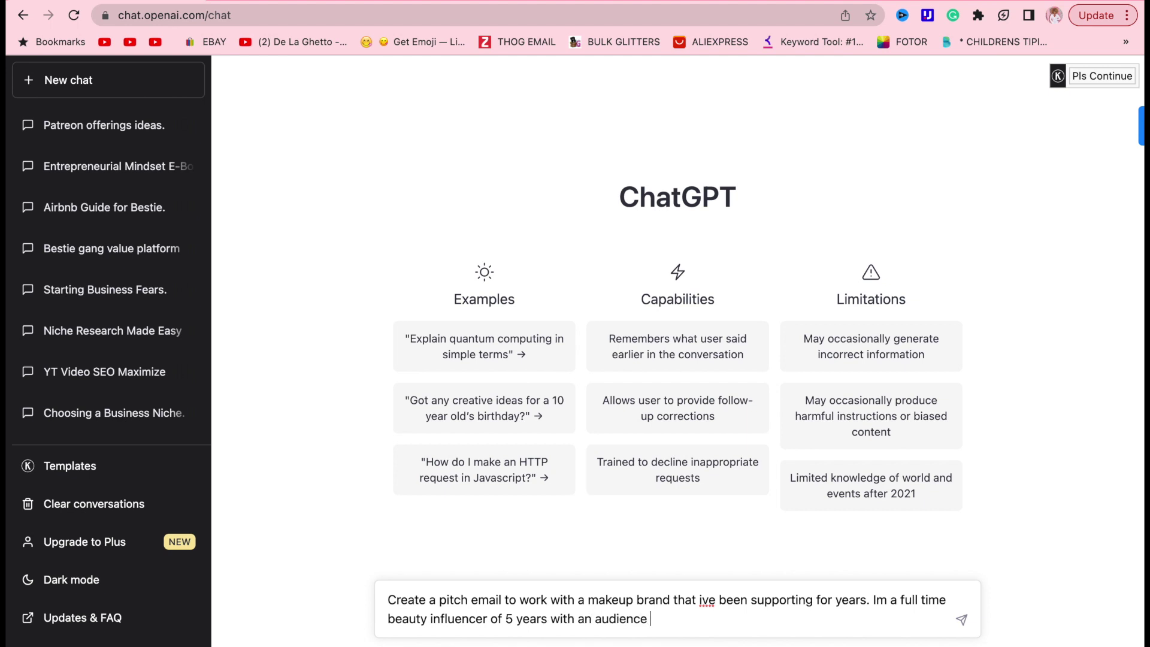
text(of )
text(10,)
text(000 )
text(loyal )
text(fol)
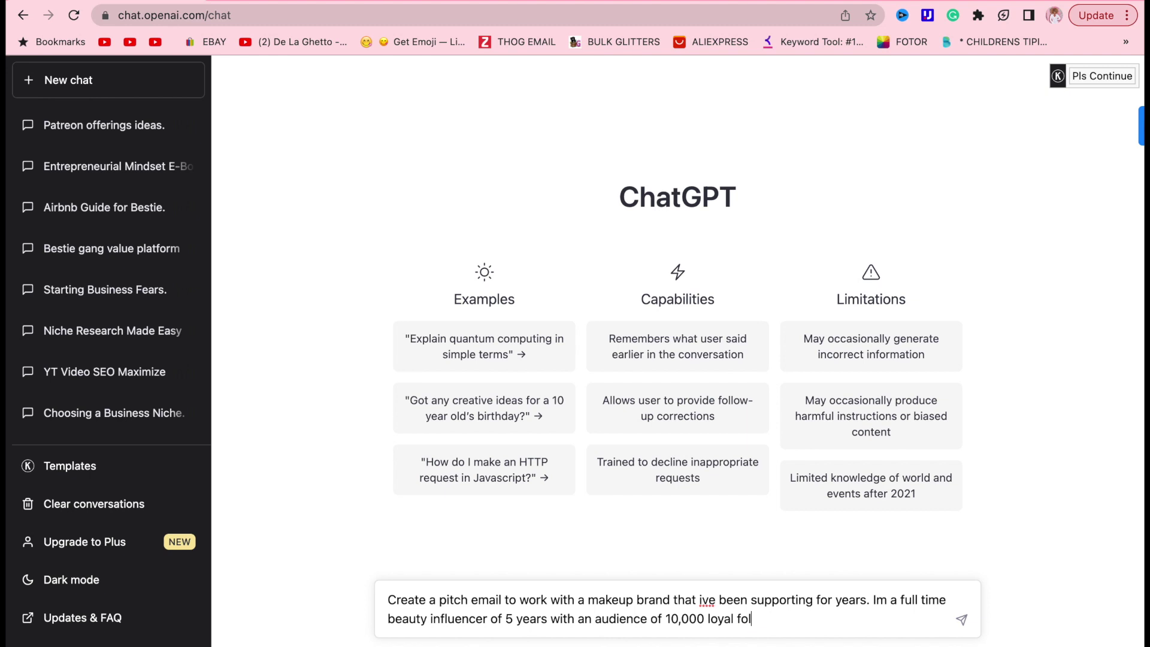
text(lowers. I)
text( have an )
text(enga)
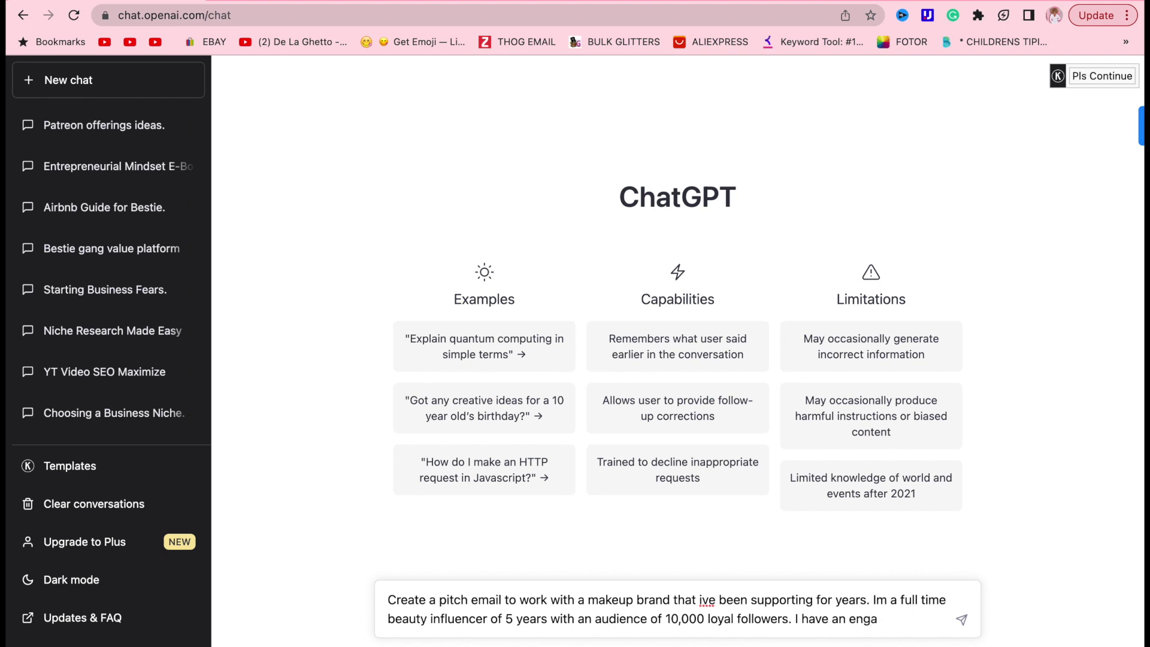
text(gem)
text(ent)
text( rate o)
text(f)
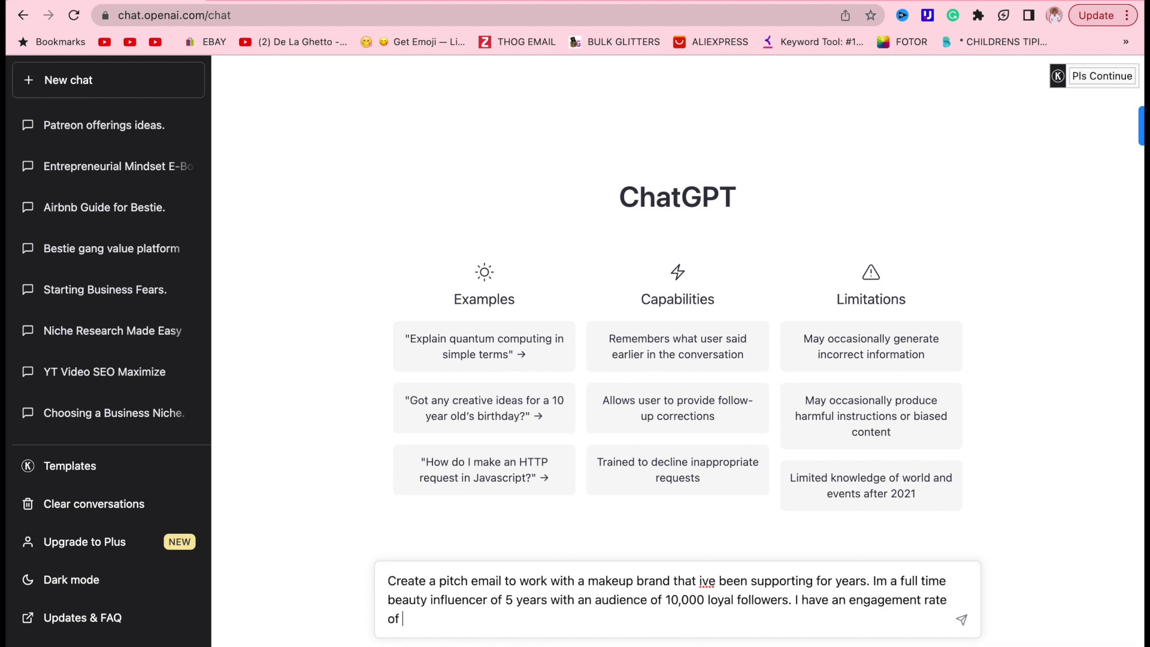
text(10%.)
- Send the makeup-brand pitch email request: 5 years, 10,000 followers, 10% engagement
key(Return)
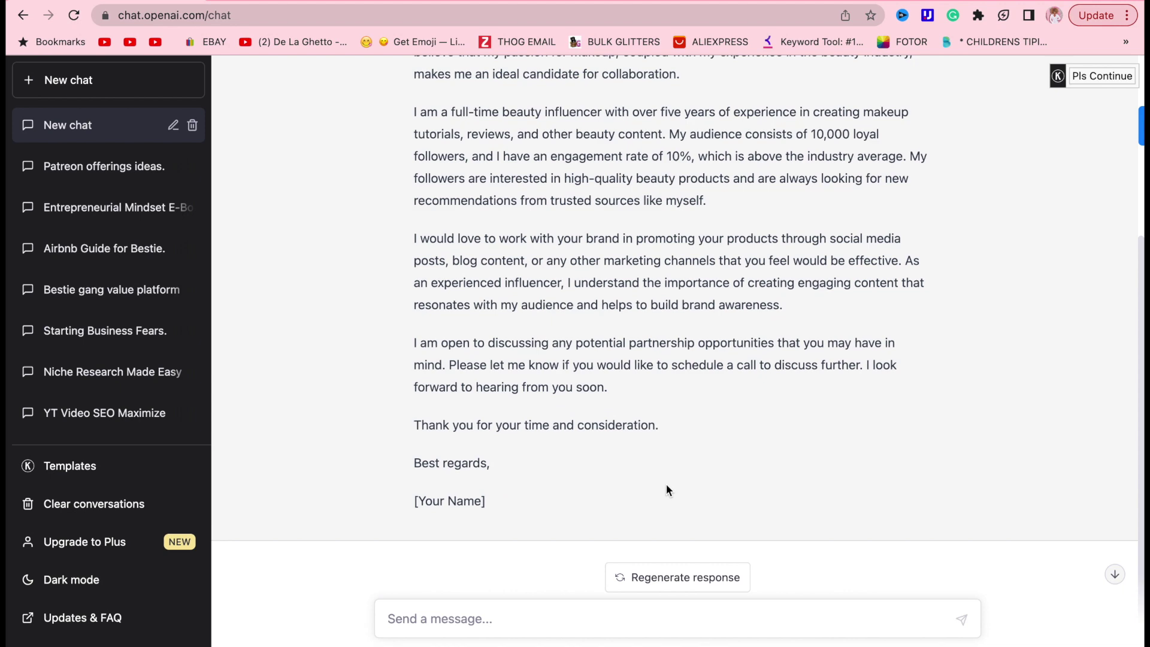
scroll(665, 490, up, 2)
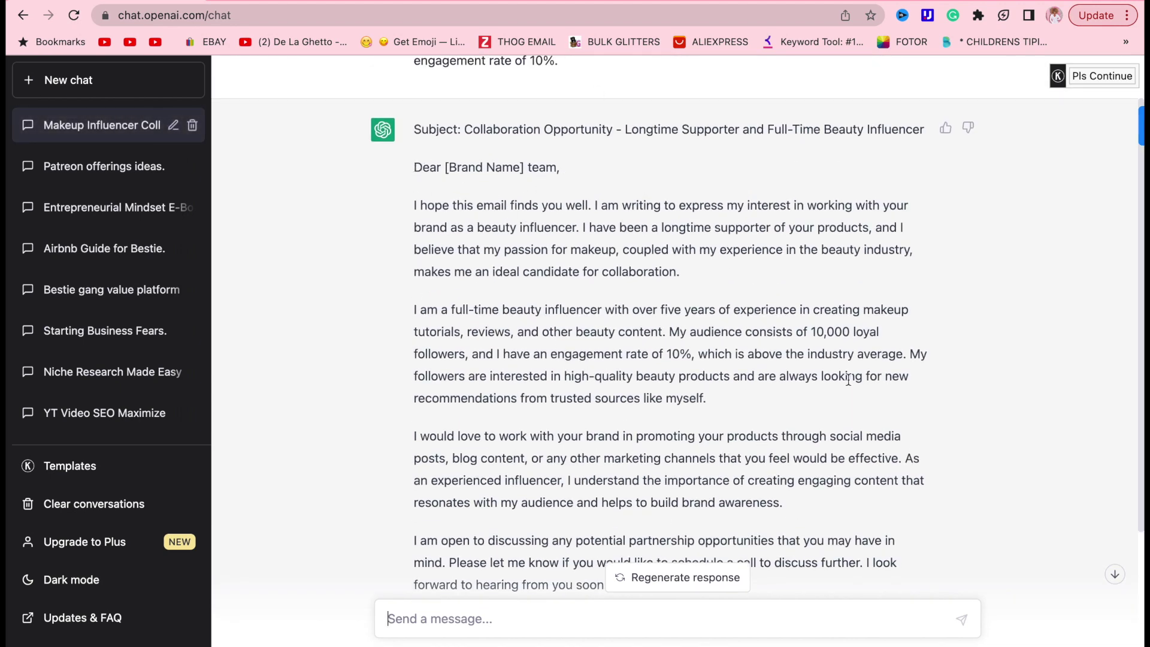
scroll(858, 386, down, 2)
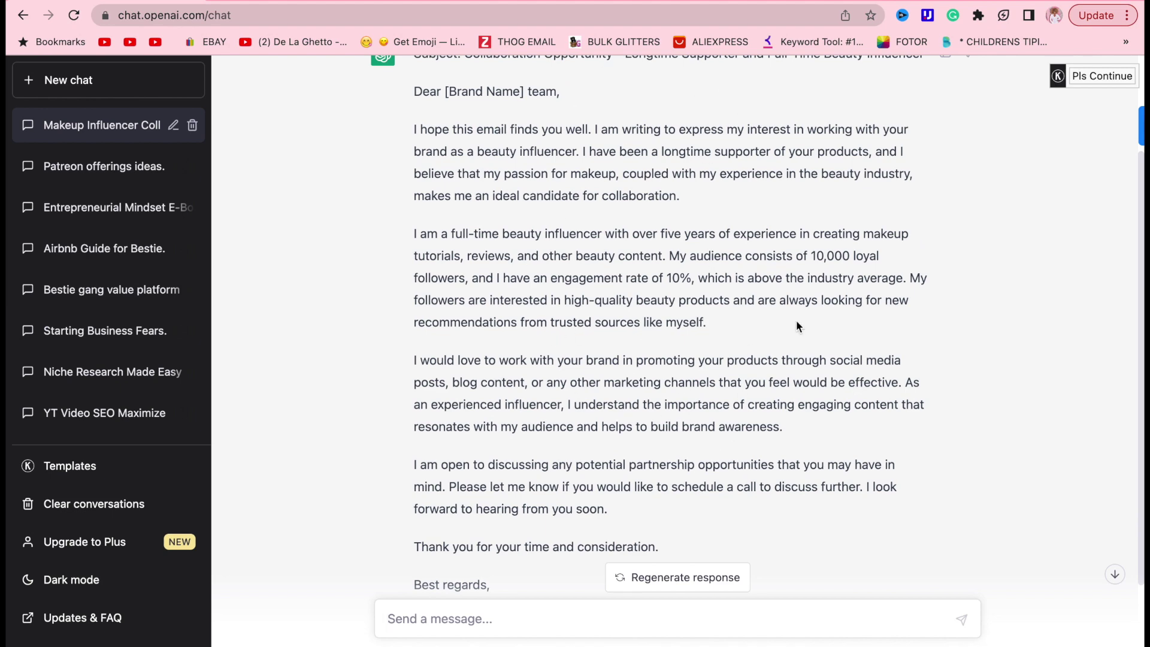
scroll(795, 324, down, 1)
scroll(796, 325, down, 2)
scroll(796, 326, up, 3)
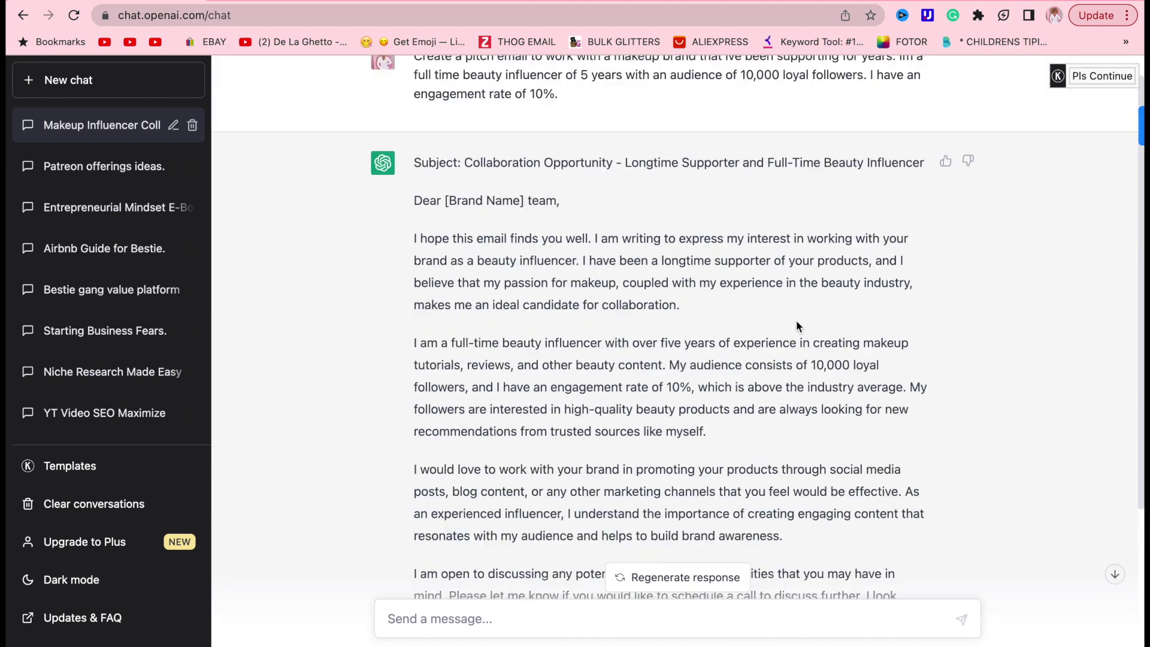
scroll(796, 325, down, 2)
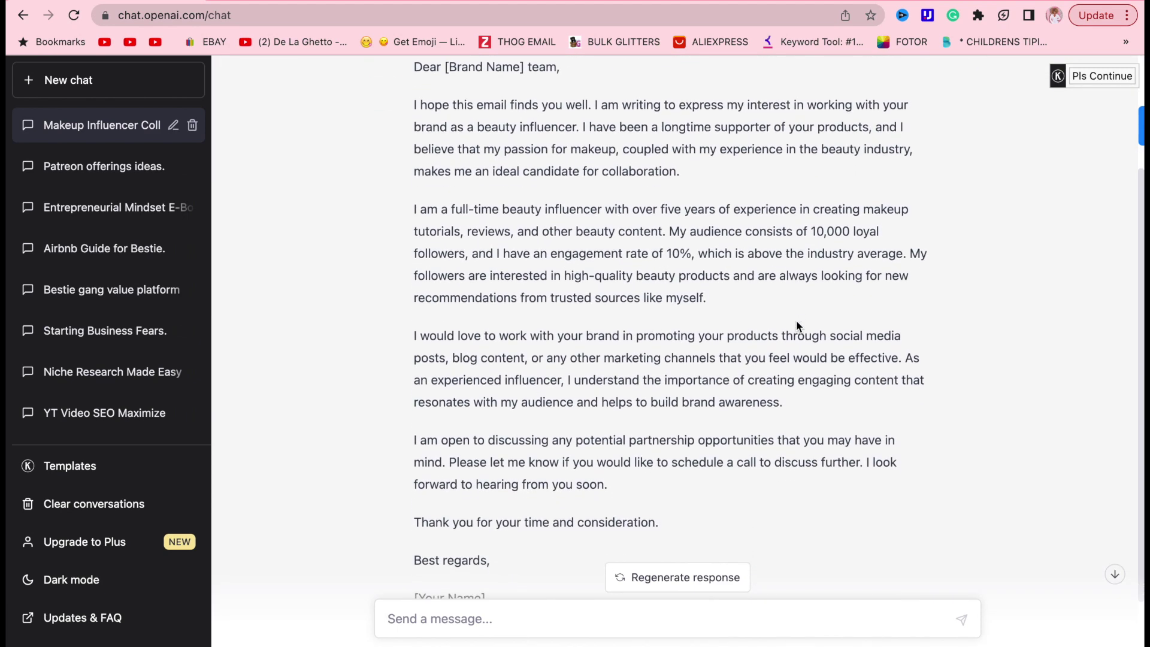
scroll(797, 325, down, 2)
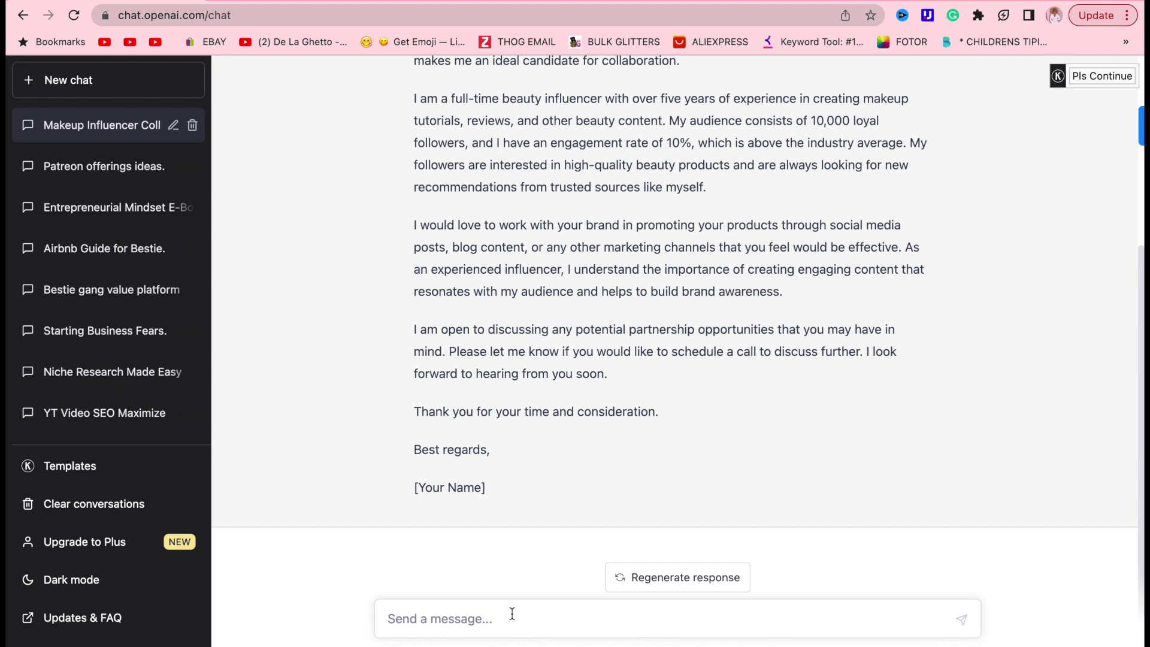
text(Wha)
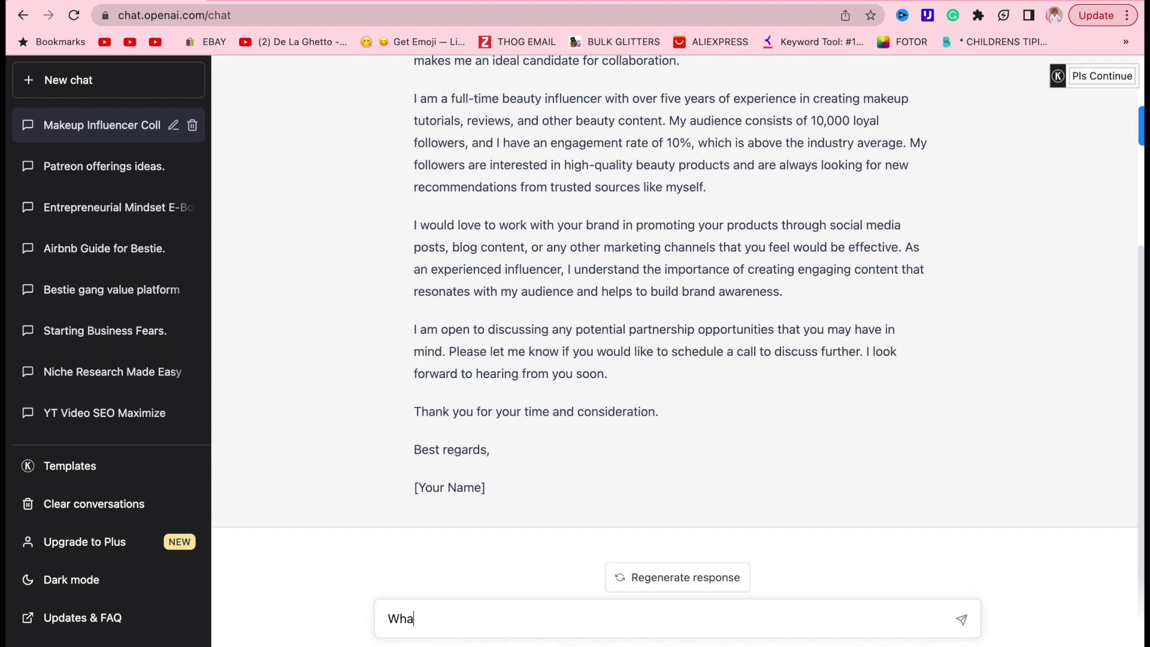
text(t are )
text(some t)
text(hings peop)
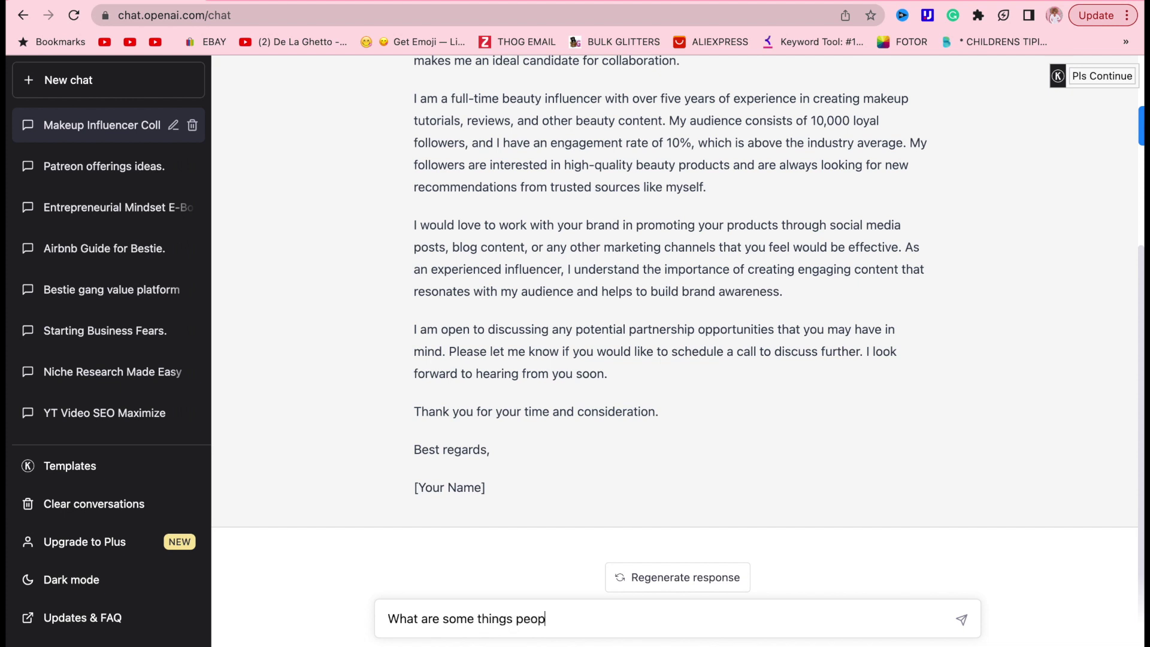
text(le strugg)
text(le with ha)
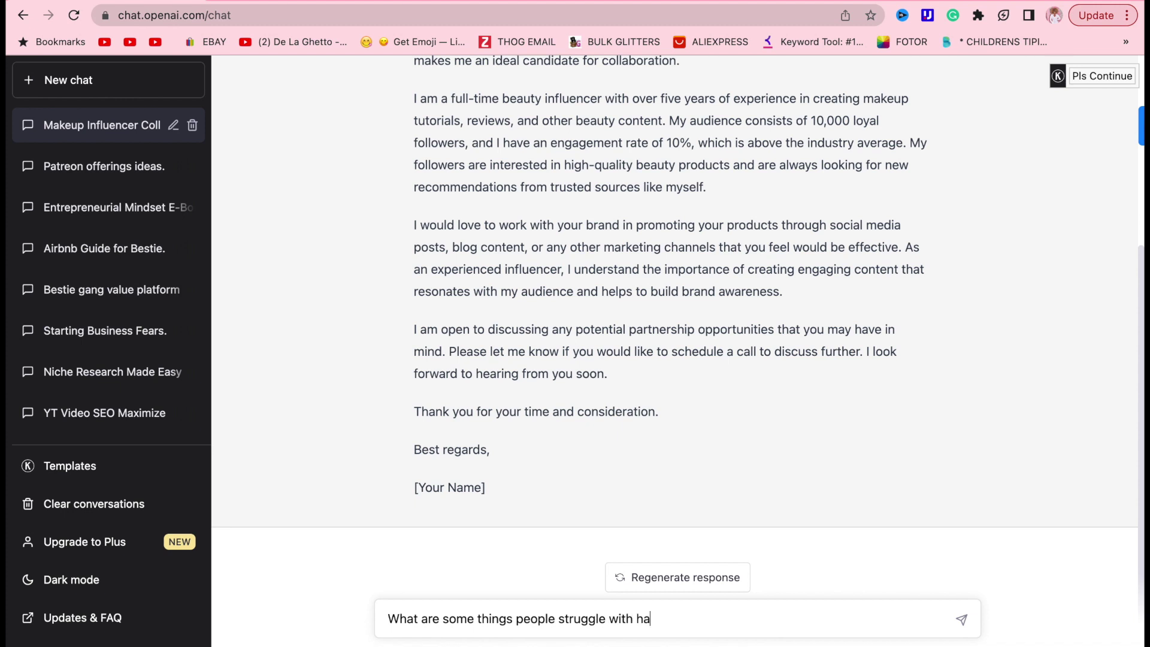
- Trim stray letters and ask 'What are some things people struggle with credit'
key(BackSpace)
key(BackSpace)
text(redit)
key(Return)
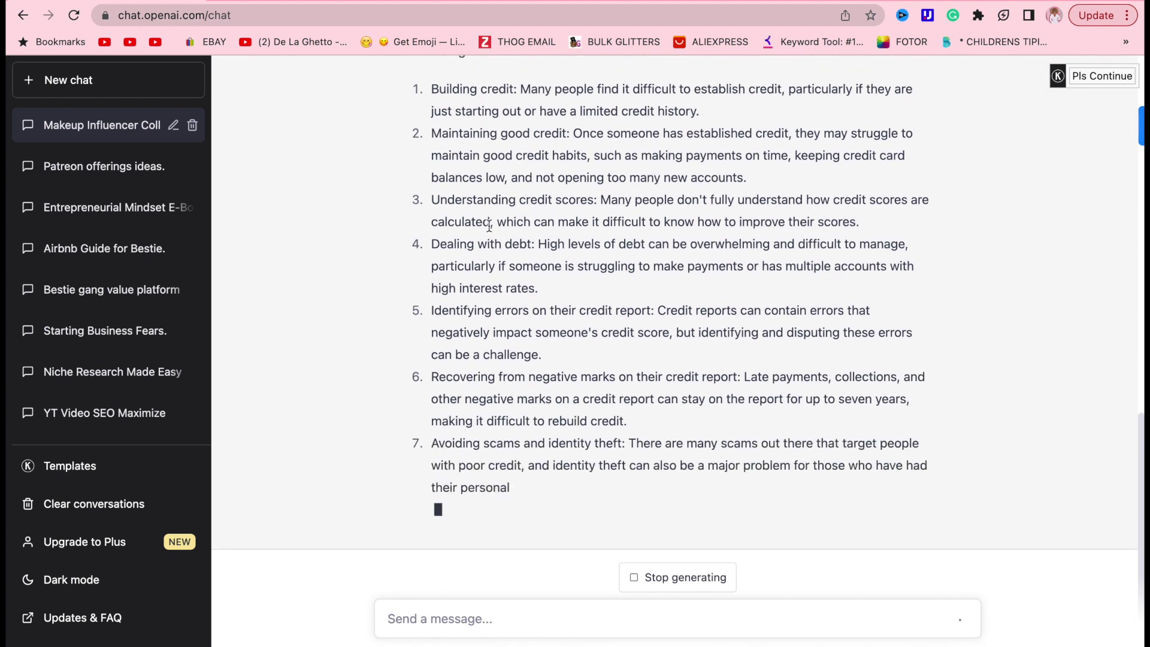
scroll(566, 121, up, 2)
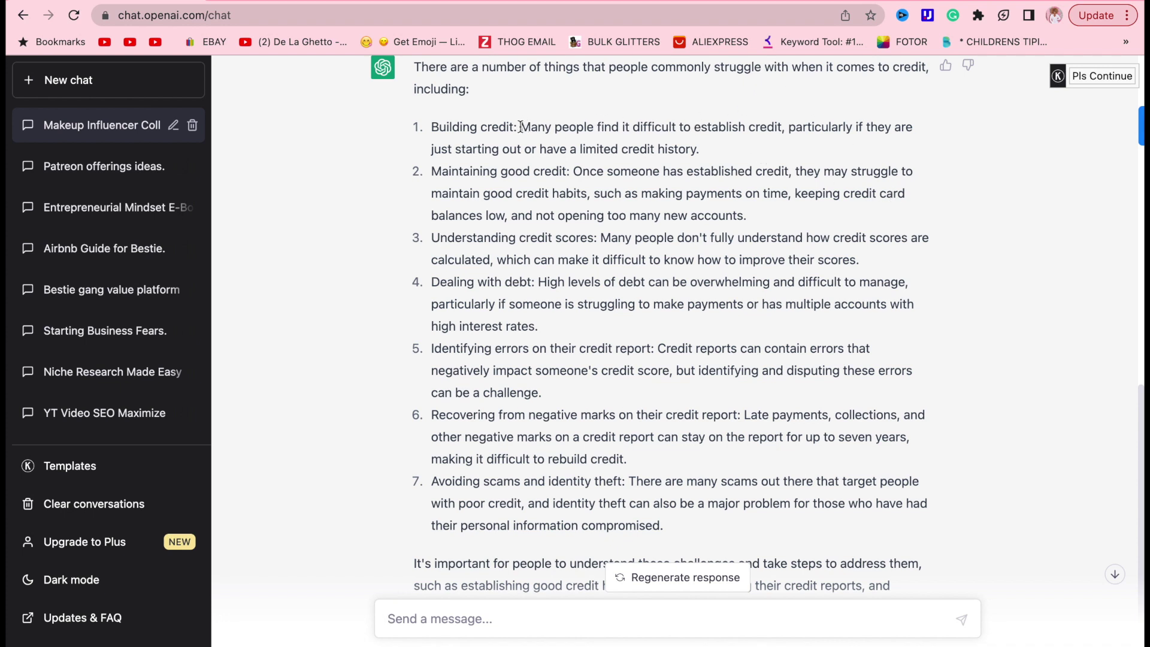
- Ask 'how to establish credit easy', reusing the phrase copied from item 1
drag(520, 126, 688, 154)
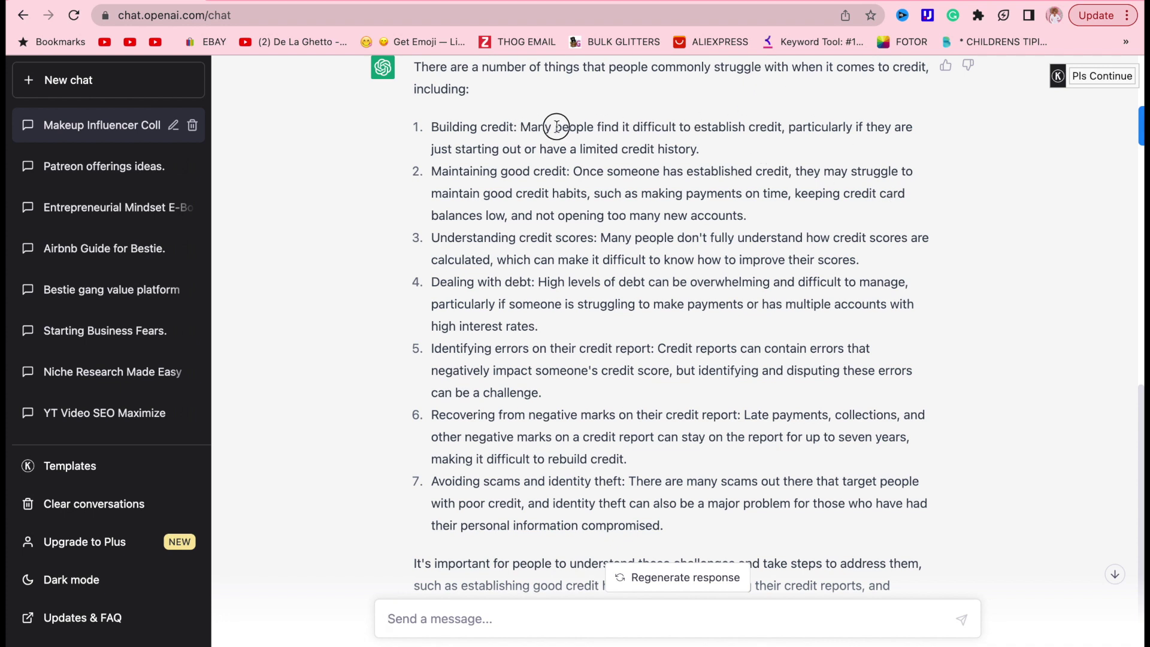
click(708, 154)
drag(692, 128, 785, 132)
key(super+c)
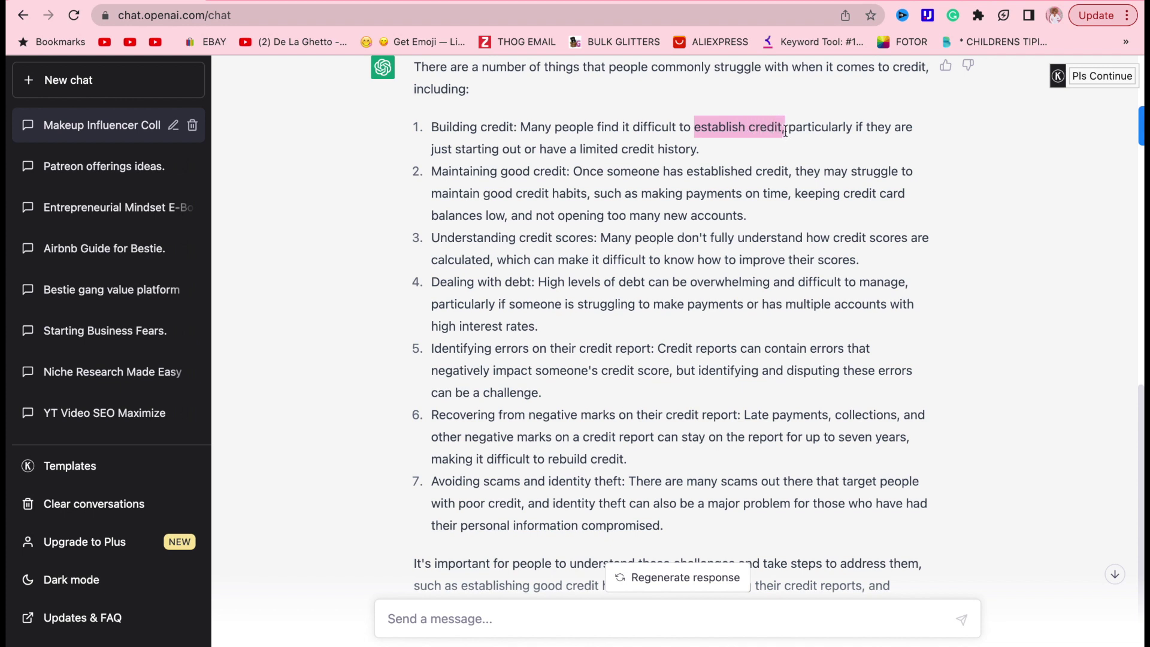
click(431, 621)
text(how)
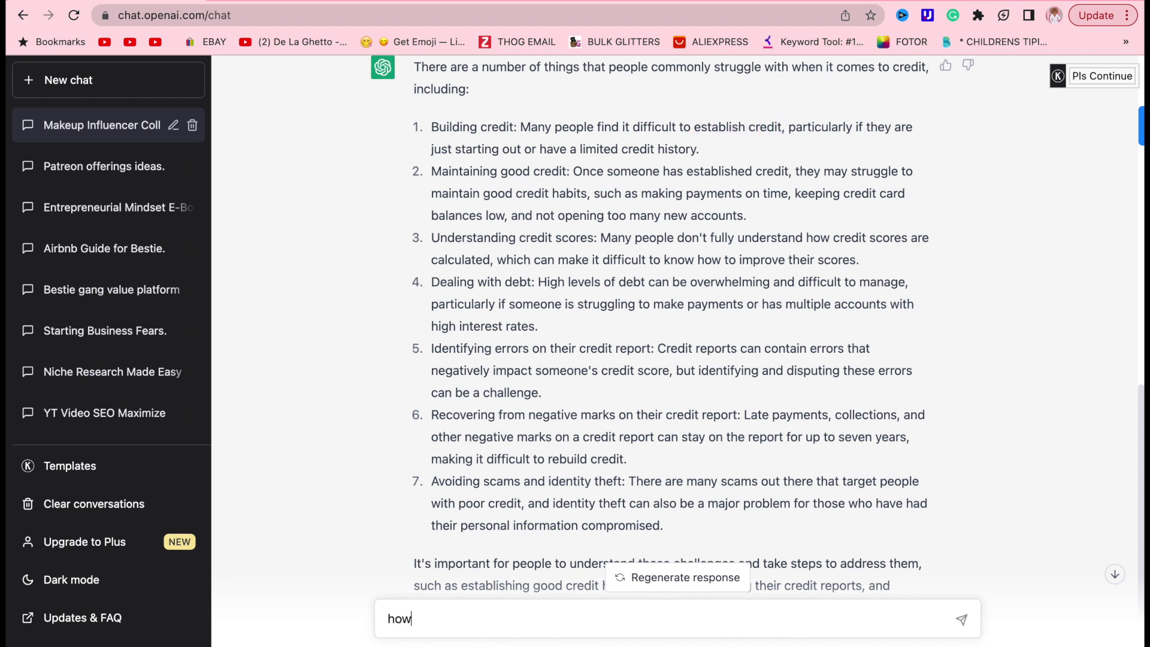
text( to)
key(super+v)
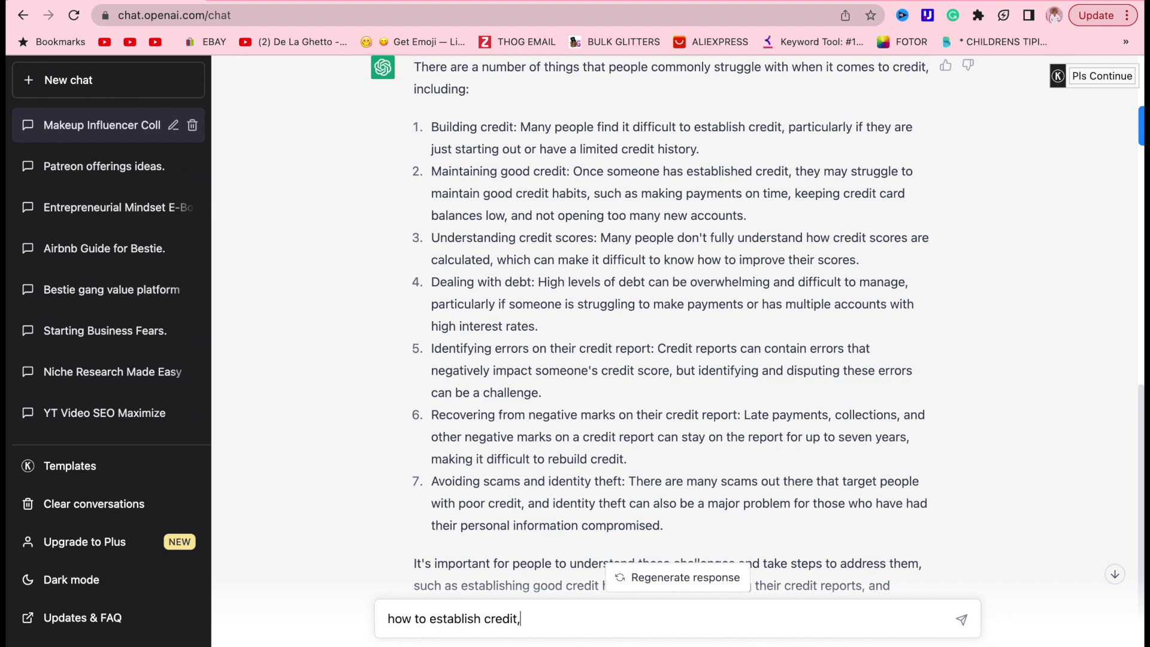
text(eas)
text(y)
key(Return)
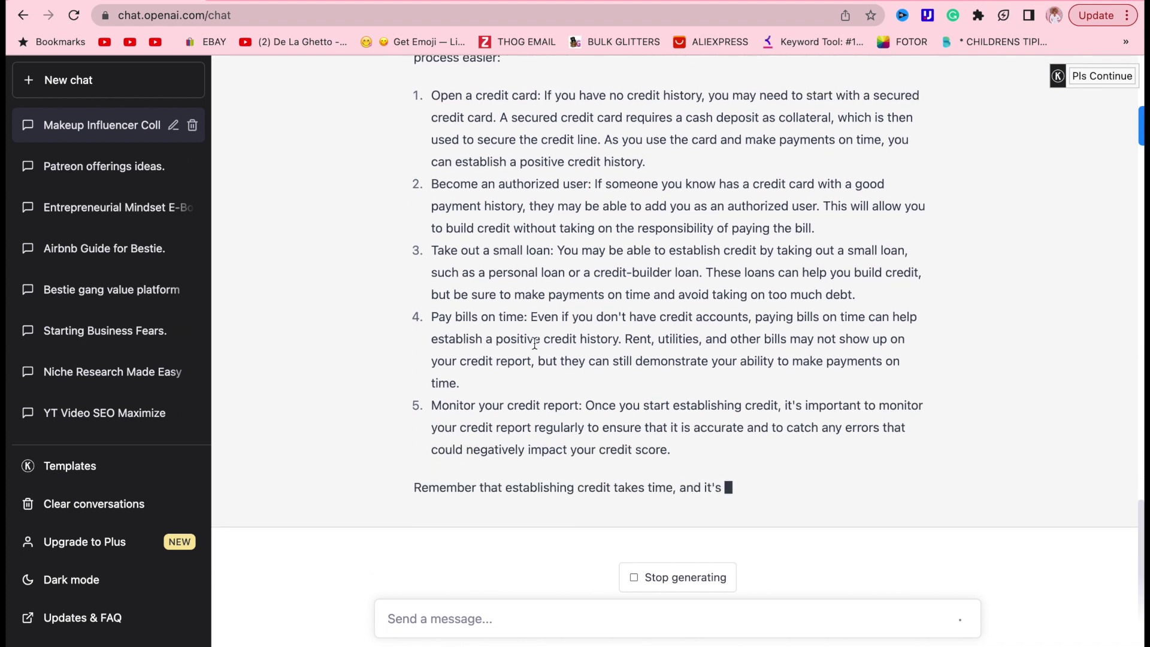
scroll(531, 333, up, 3)
scroll(487, 287, up, 2)
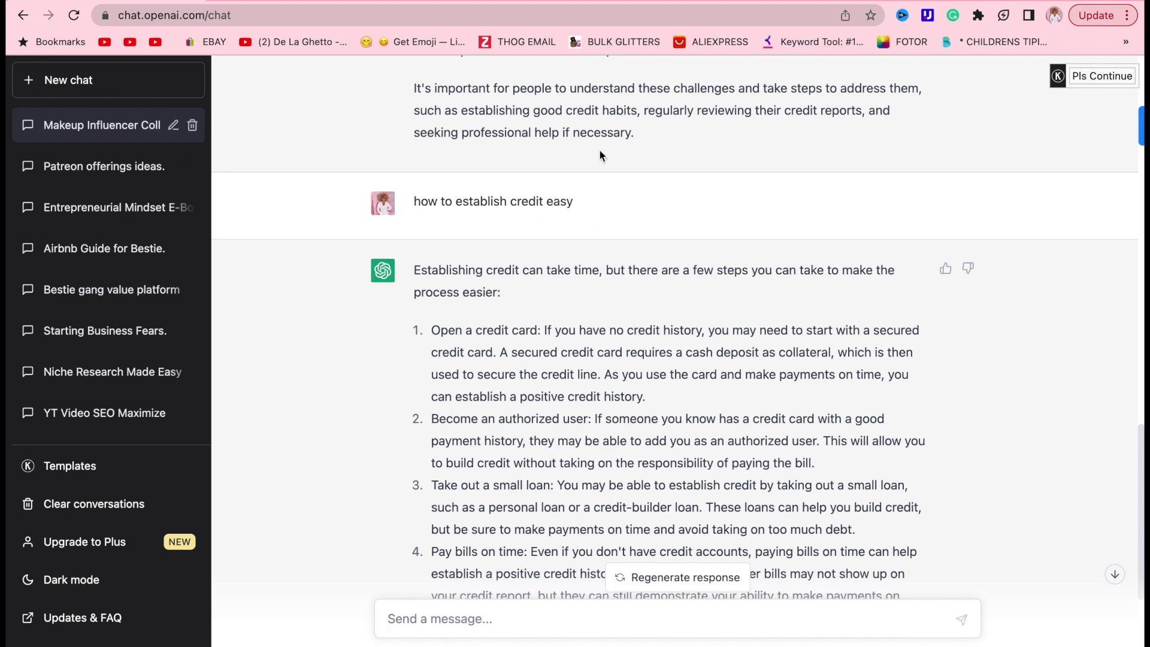
scroll(478, 378, up, 1)
scroll(477, 378, up, 5)
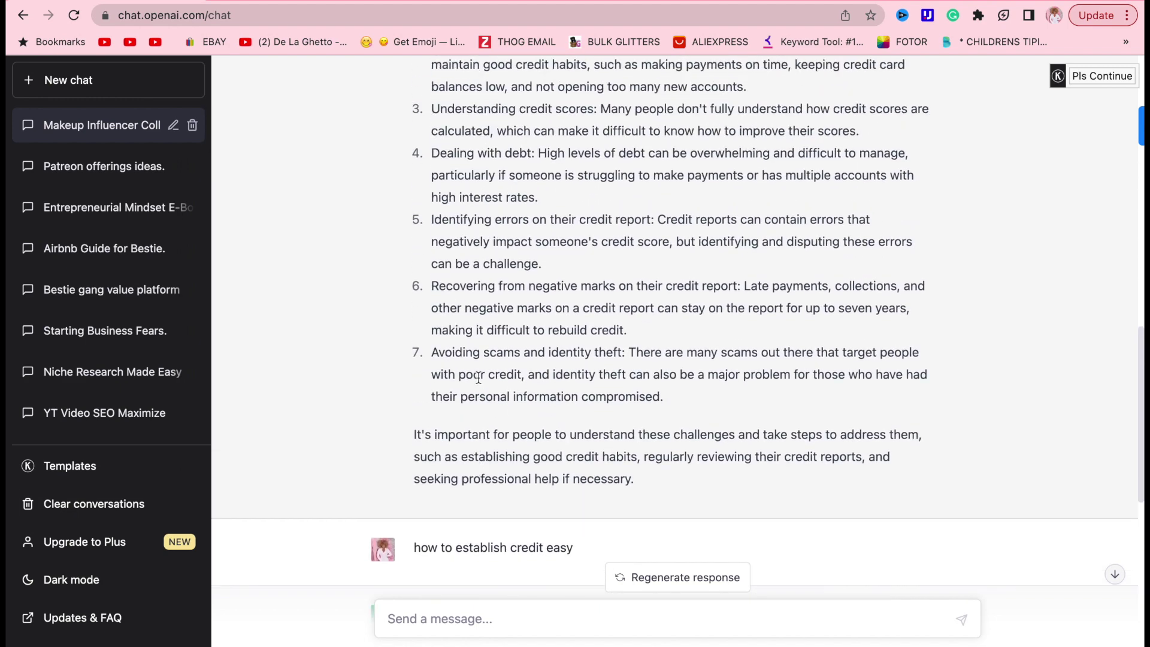
scroll(477, 378, up, 2)
scroll(478, 378, down, 10)
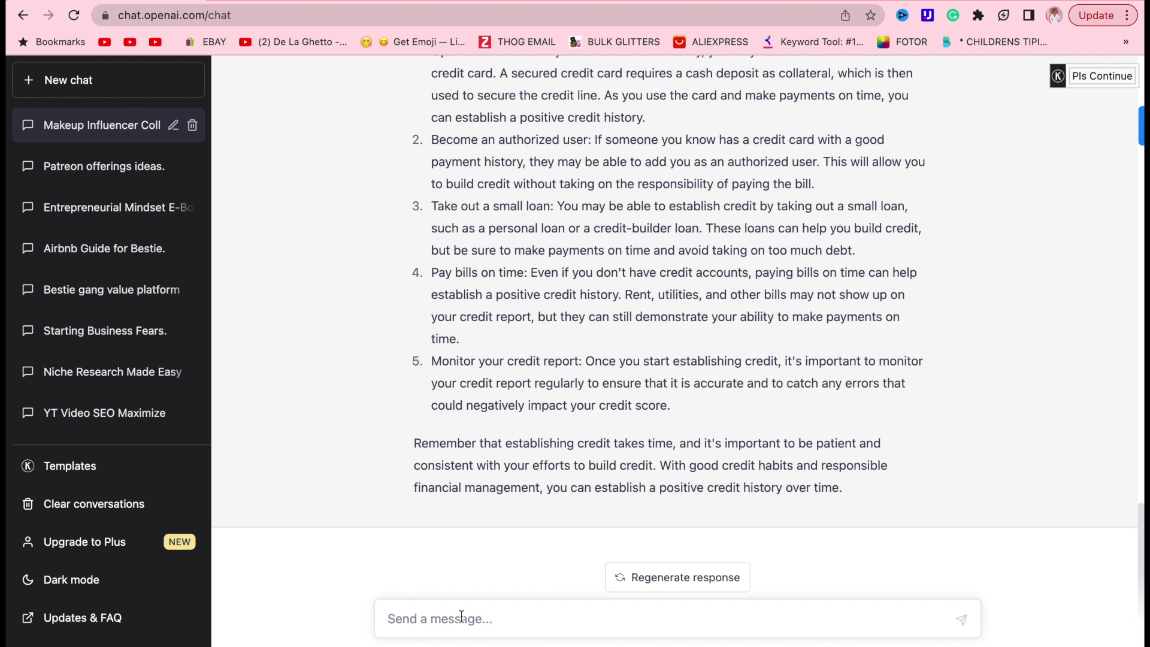
text(W)
text(hat are s)
text(ome ways)
text( to mai)
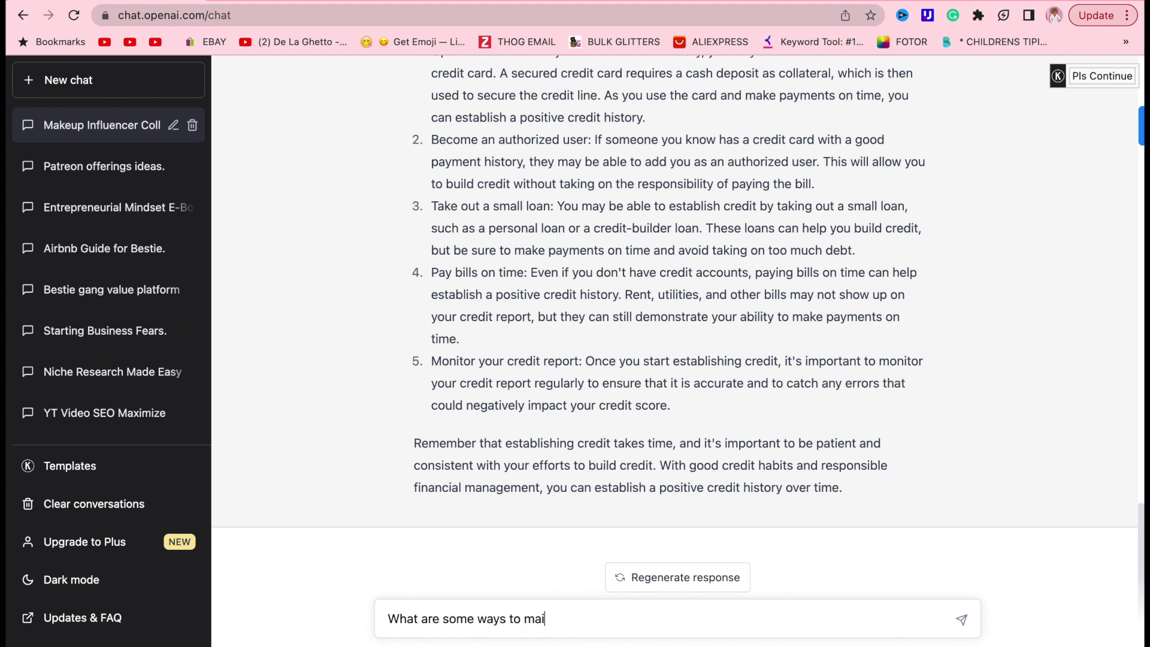
text(ntain he)
text(althy ha)
text(ir)
- Ask 'What are some ways to maintain healthy hair' and start the next message
key(Return)
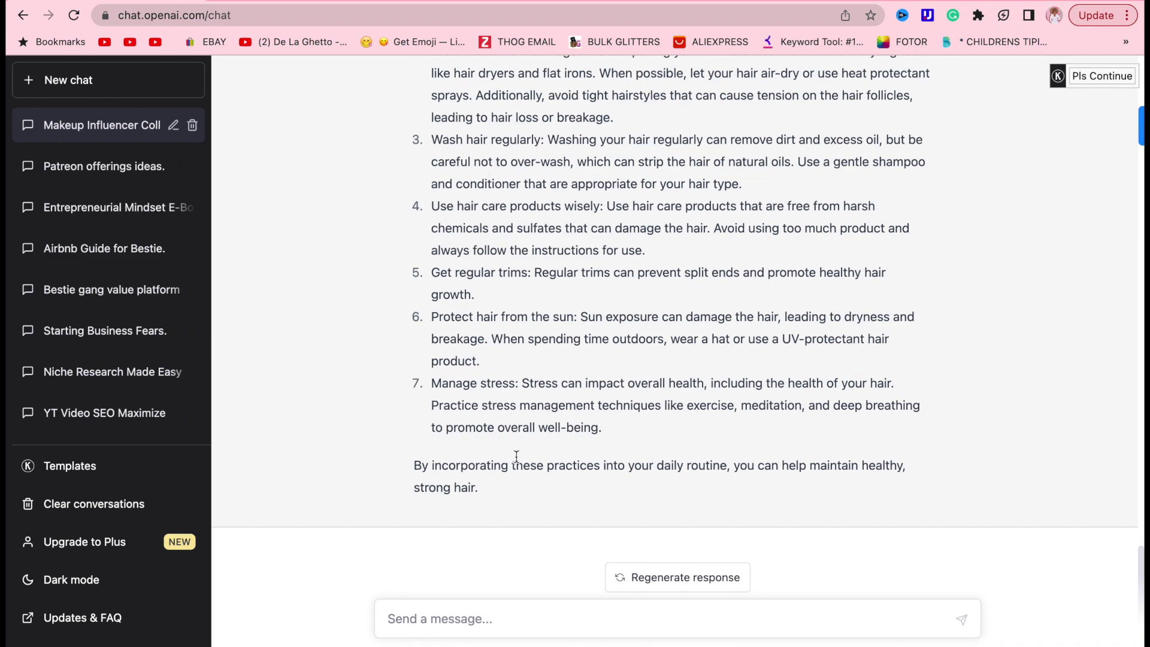
scroll(559, 429, up, 3)
scroll(559, 429, up, 6)
scroll(559, 429, up, 1)
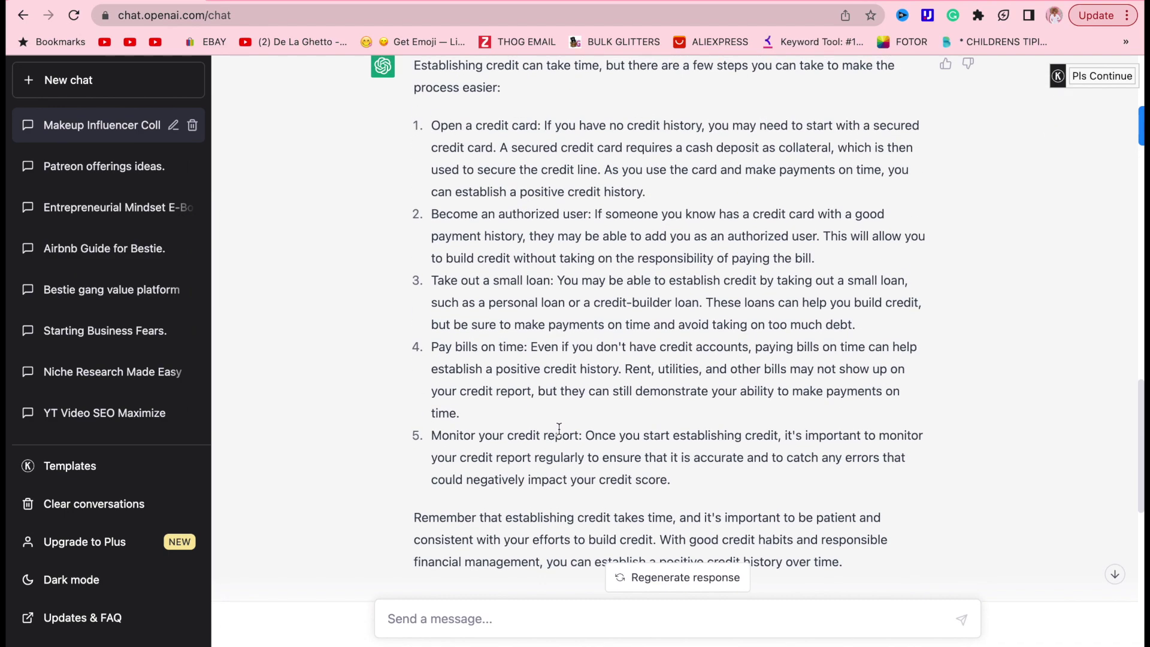
scroll(559, 429, up, 10)
scroll(559, 429, down, 10)
scroll(558, 428, down, 8)
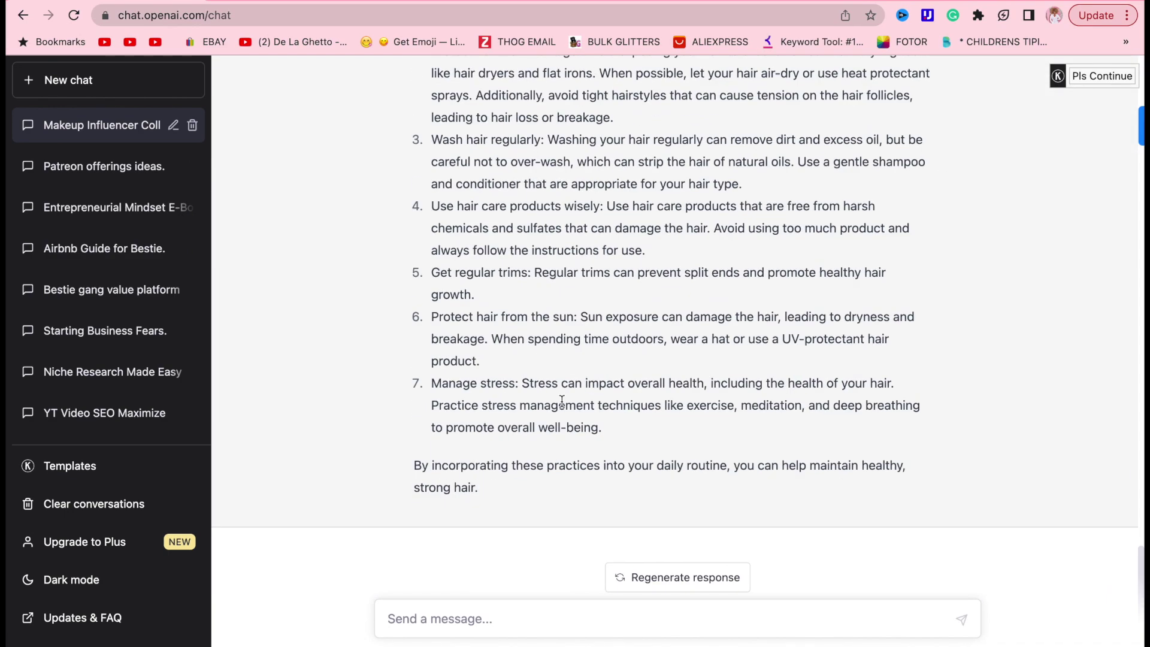
click(472, 617)
click(470, 624)
text(Cre)
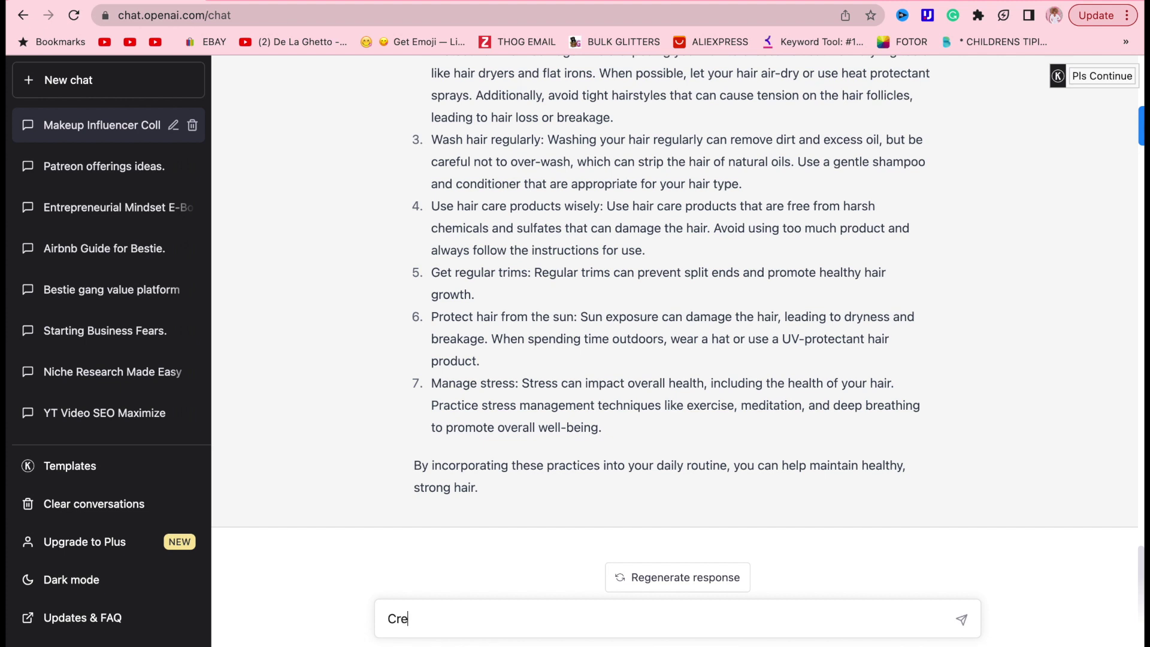
text(ate a v)
text(ideo outli)
text(ne o)
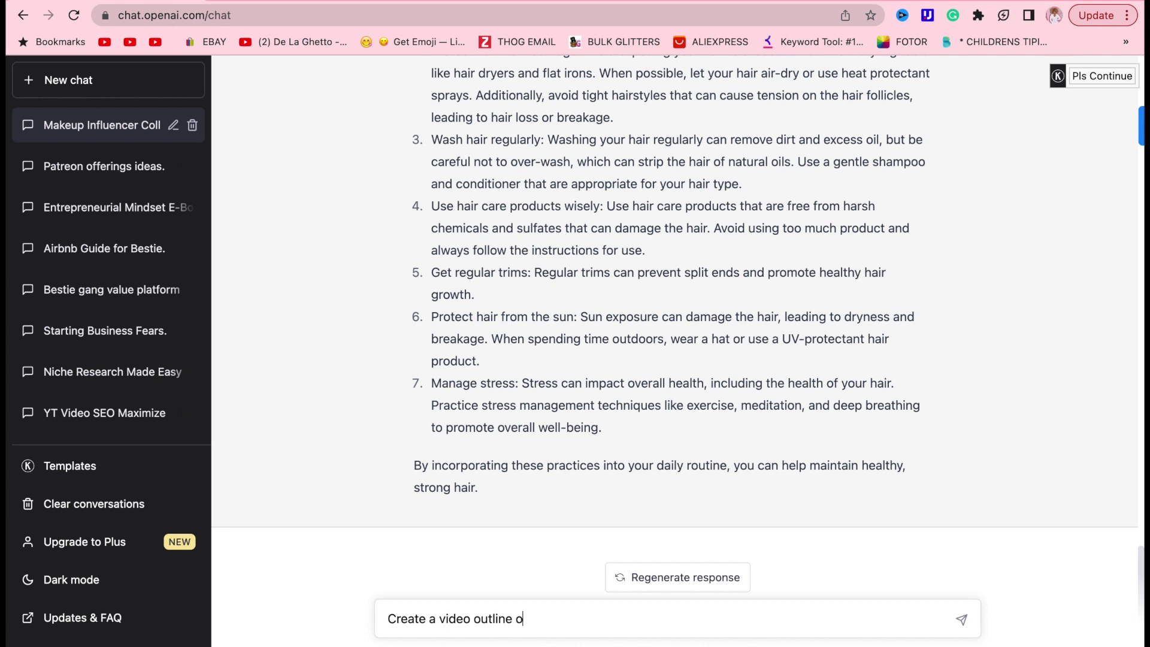
text(n a video about h)
text(ow to grow on instag)
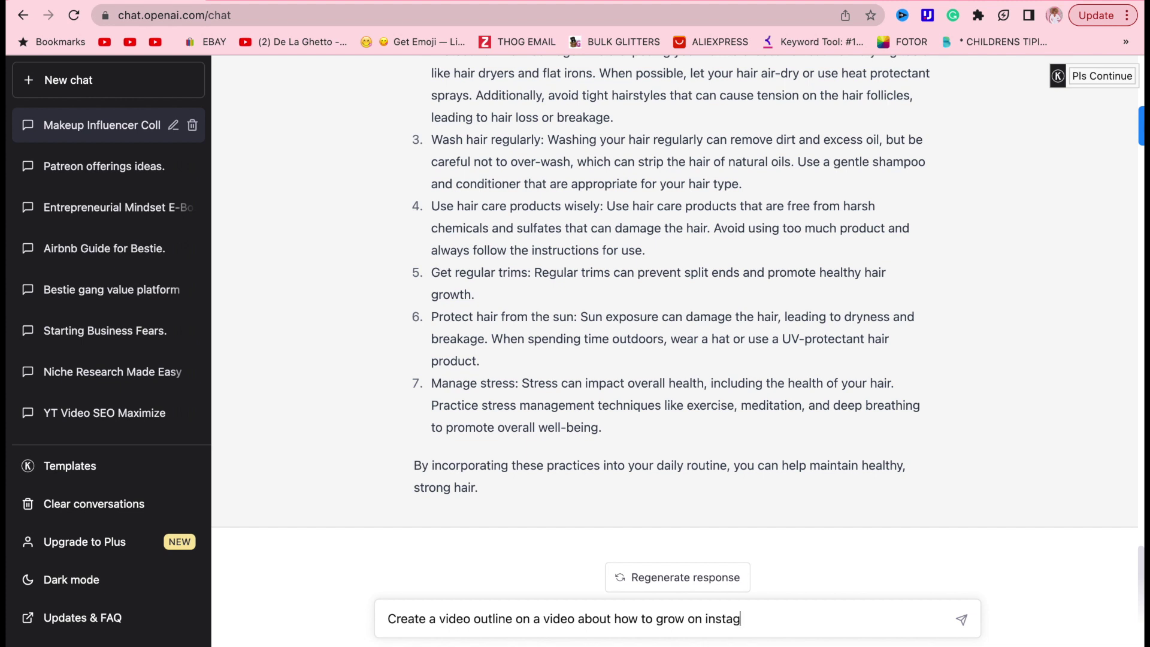
text(ram)
- Add 'youtube' to the prompt and send the Instagram-growth video outline request
click(435, 620)
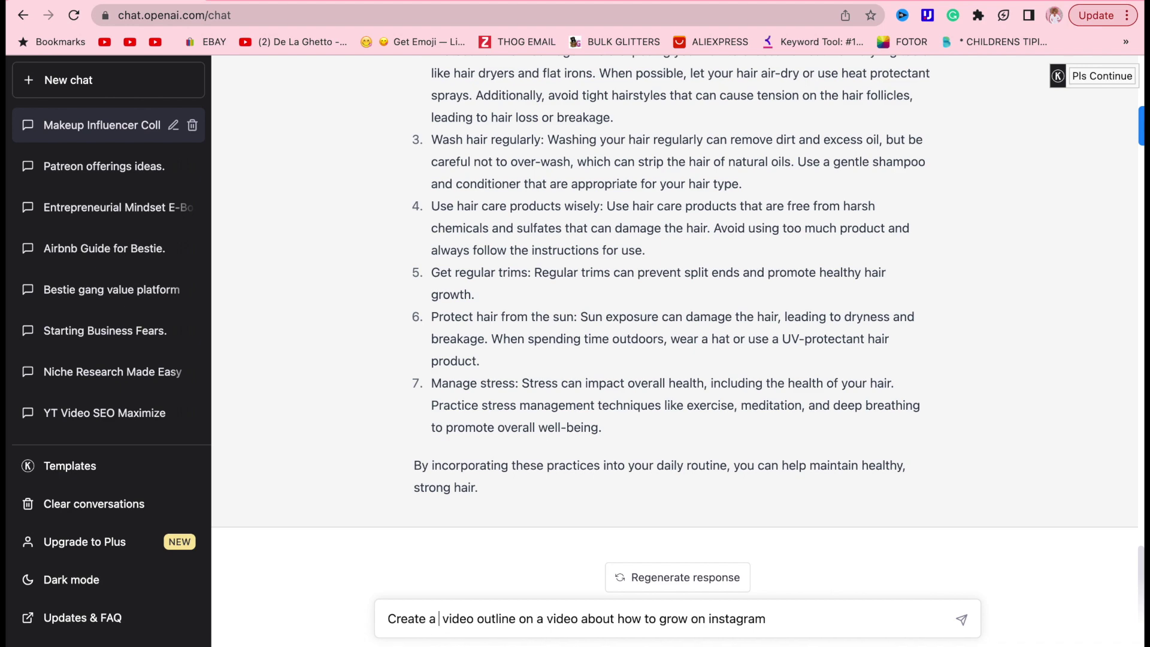
text(youtube)
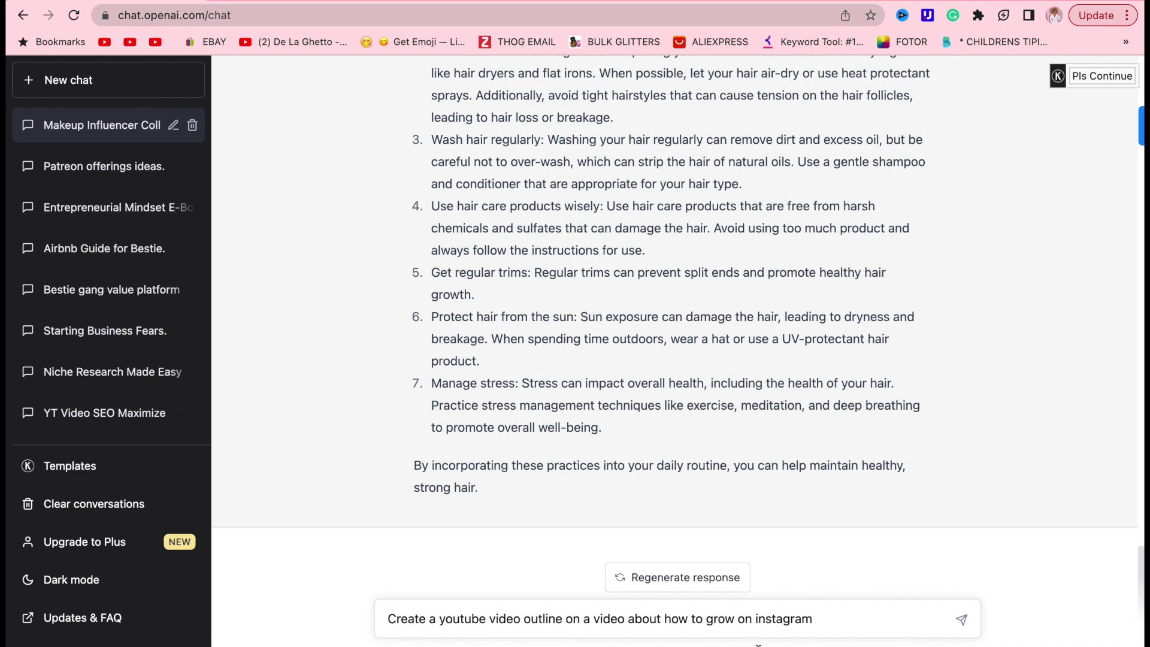
click(828, 622)
key(Return)
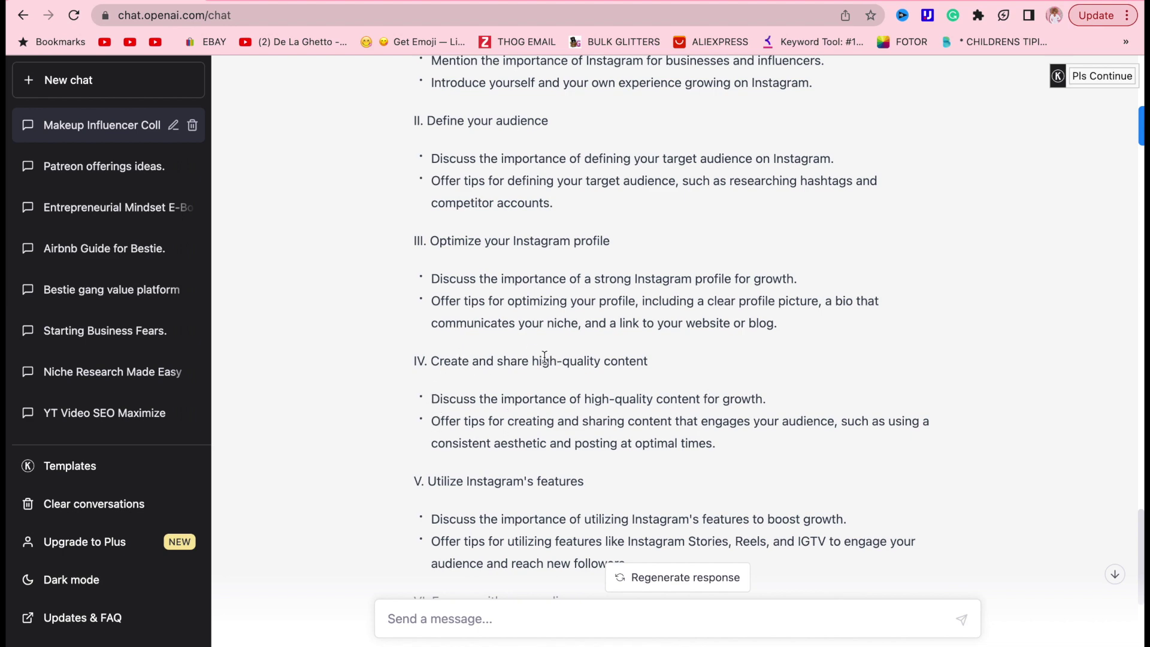
scroll(599, 424, down, 2)
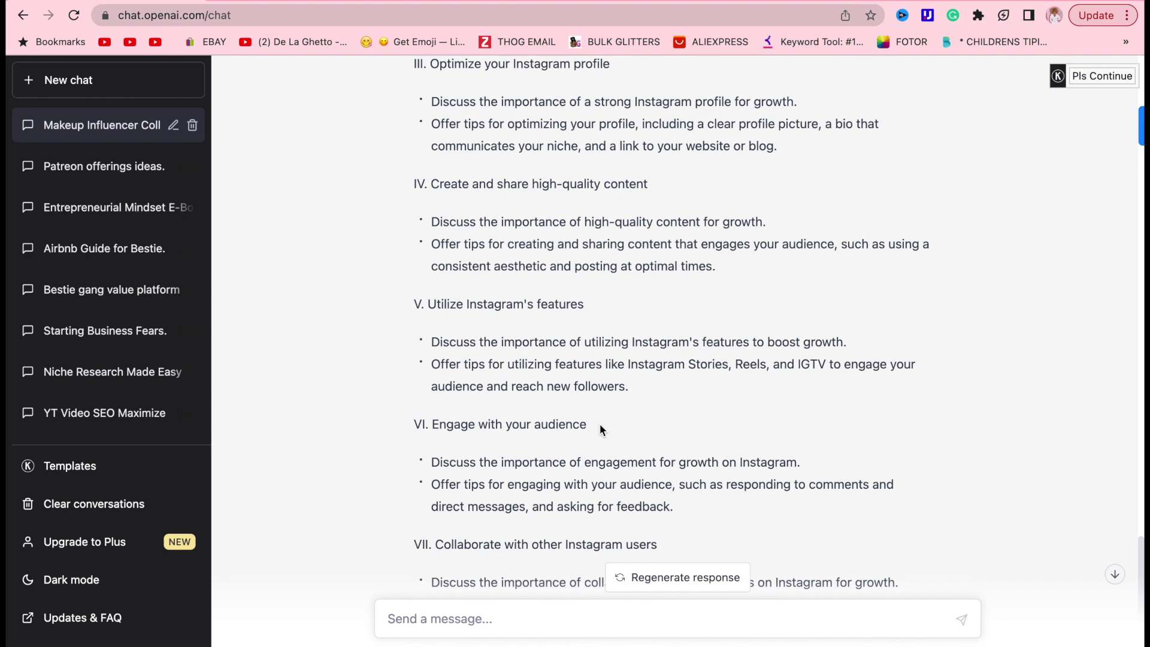
scroll(599, 424, down, 2)
scroll(599, 423, down, 1)
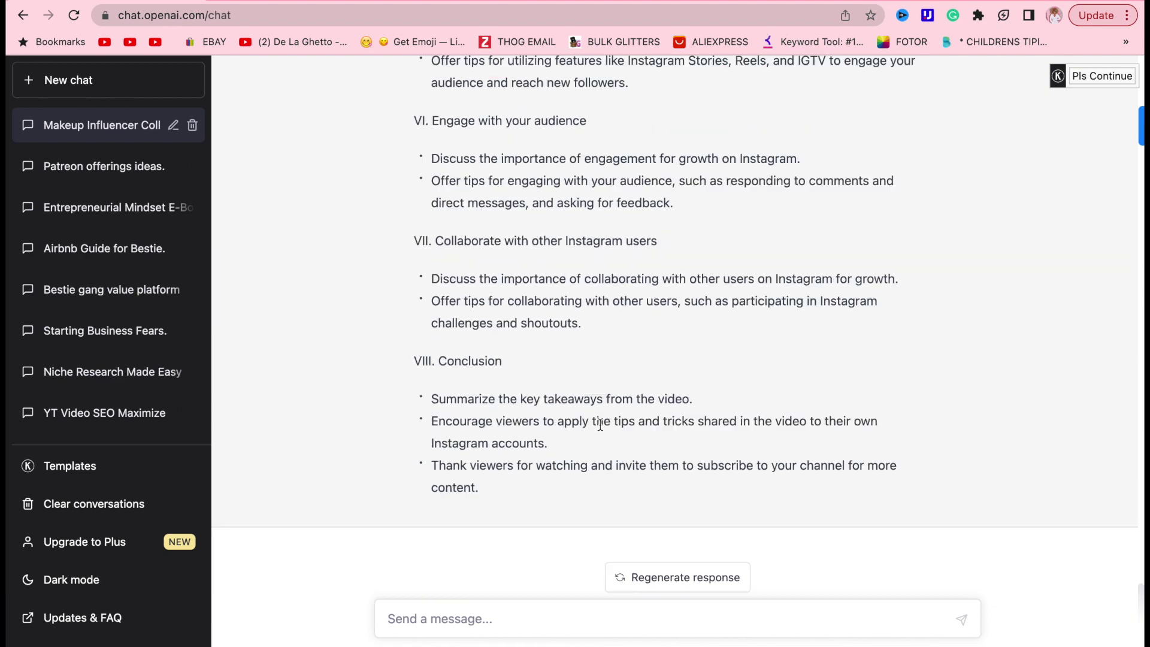
scroll(599, 424, up, 1)
scroll(599, 424, up, 3)
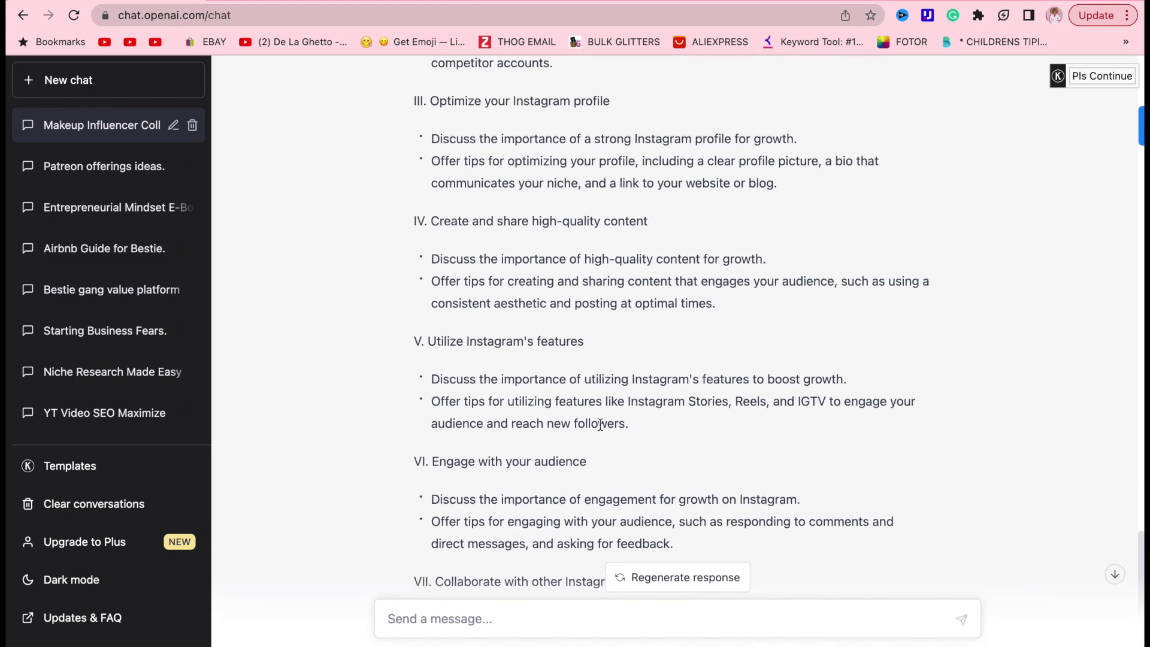
scroll(601, 424, up, 10)
scroll(599, 424, up, 5)
scroll(600, 424, up, 5)
scroll(598, 424, up, 1)
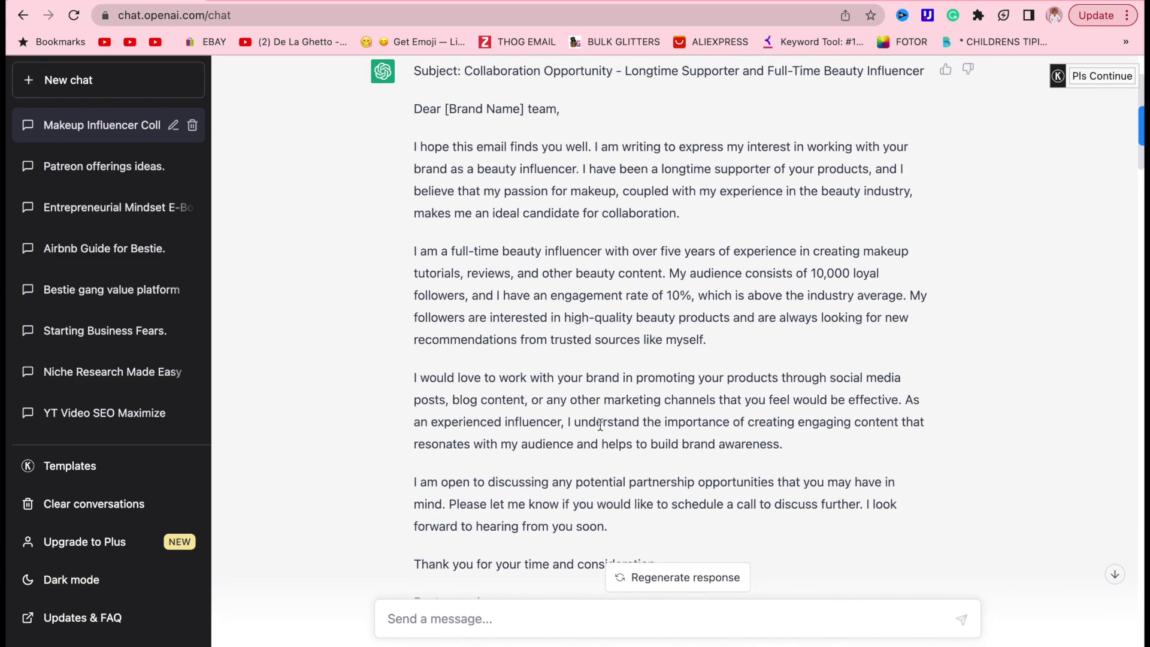
scroll(598, 424, up, 2)
scroll(599, 424, down, 2)
scroll(599, 423, down, 5)
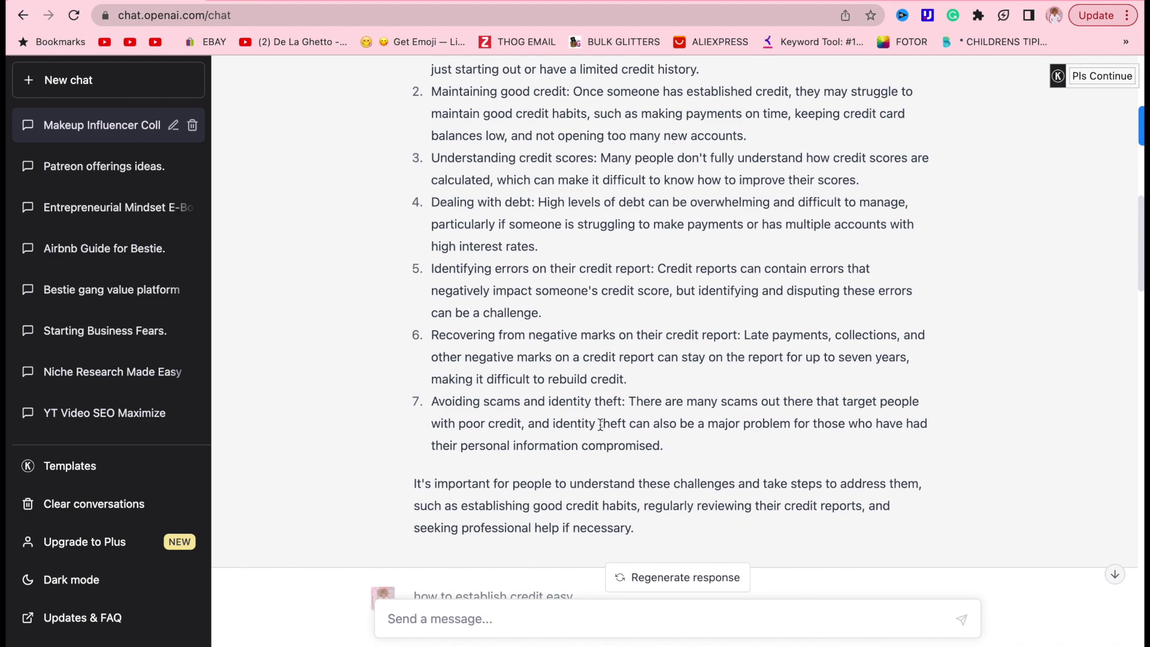
scroll(876, 225, down, 10)
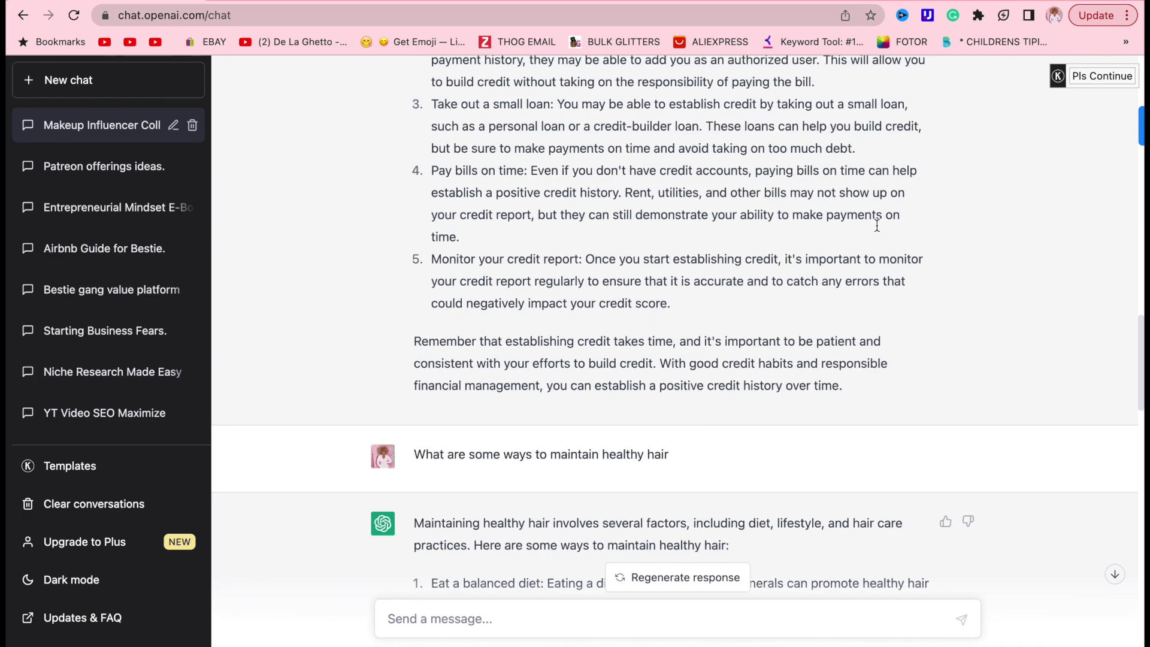
scroll(872, 207, down, 15)
scroll(871, 199, up, 3)
scroll(872, 193, up, 5)
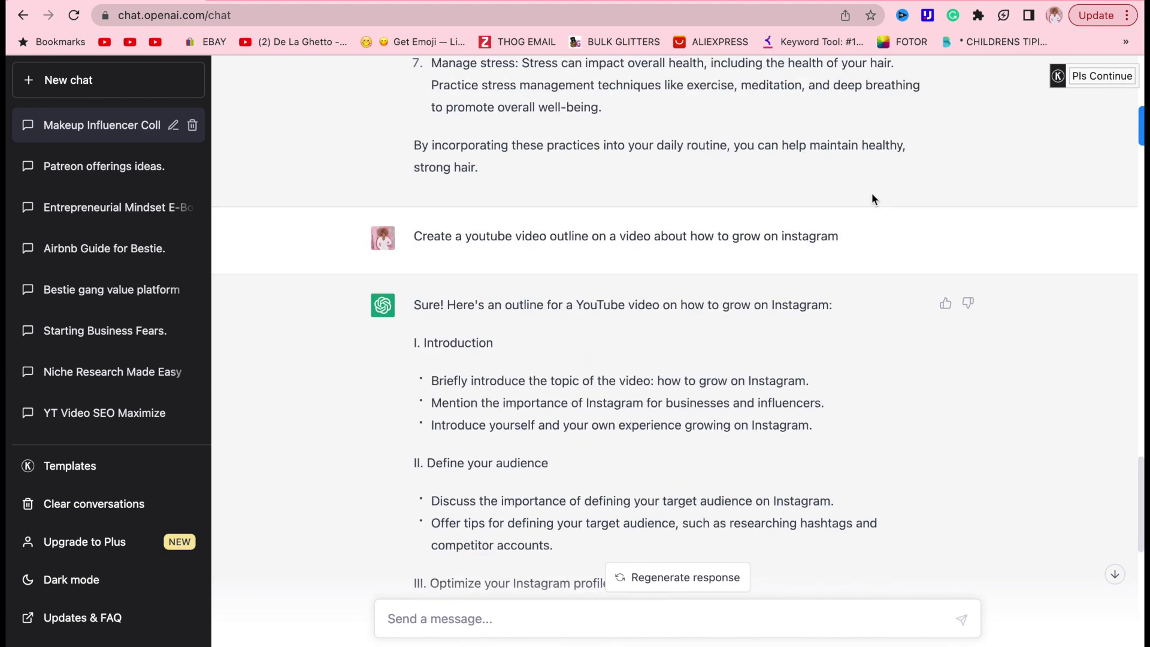
scroll(872, 193, up, 10)
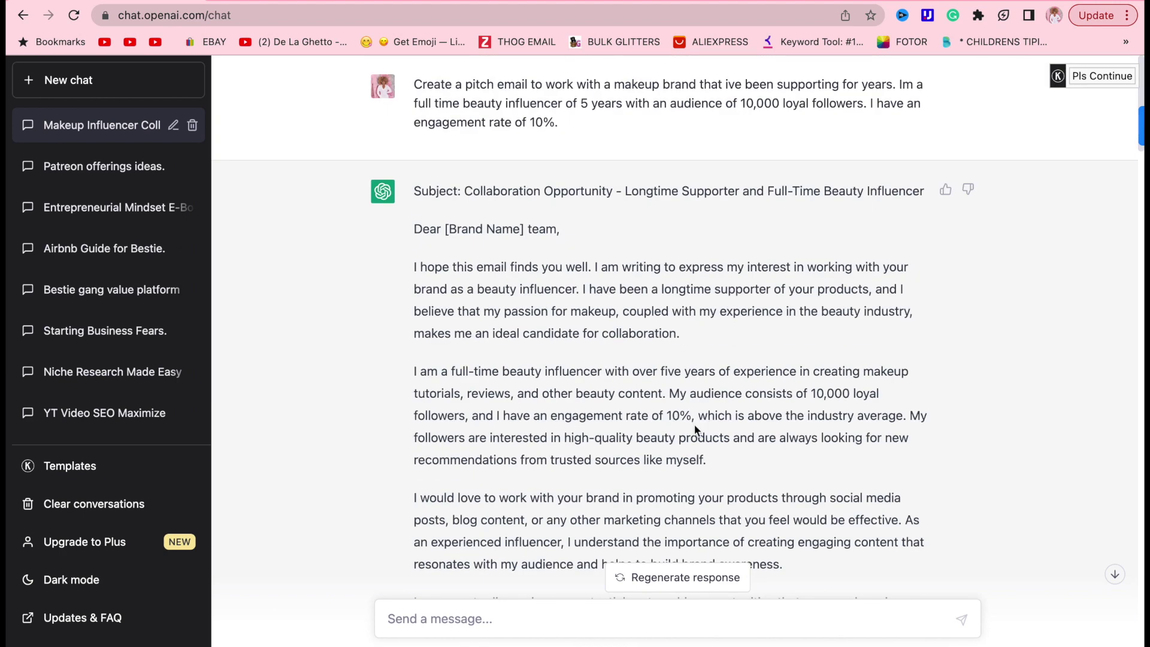